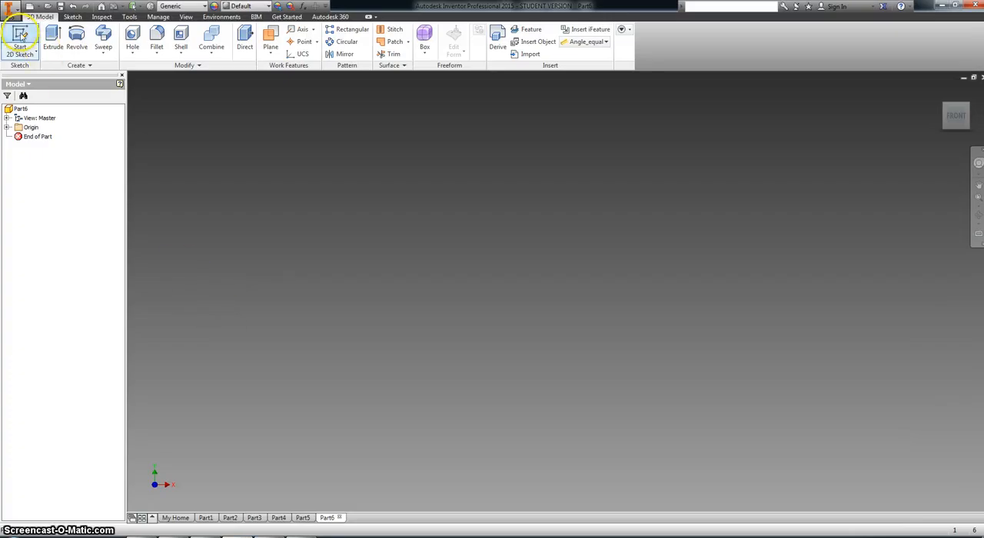
# - Start a 2D sketch on the front (XY) plane and draw a two-point rectangle with its lower-left corner at the origin
pyautogui.click(19, 34)
pyautogui.click(489, 163)
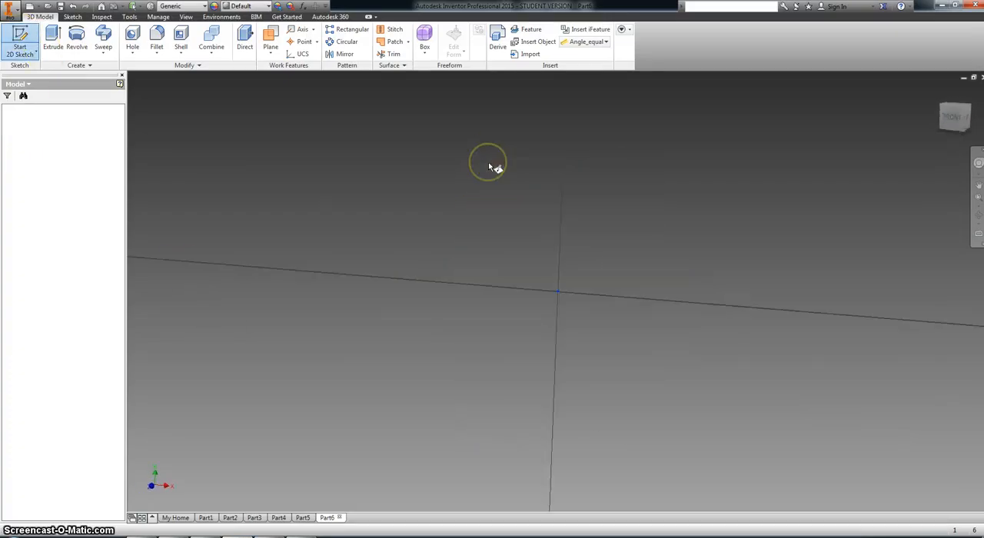
pyautogui.click(127, 35)
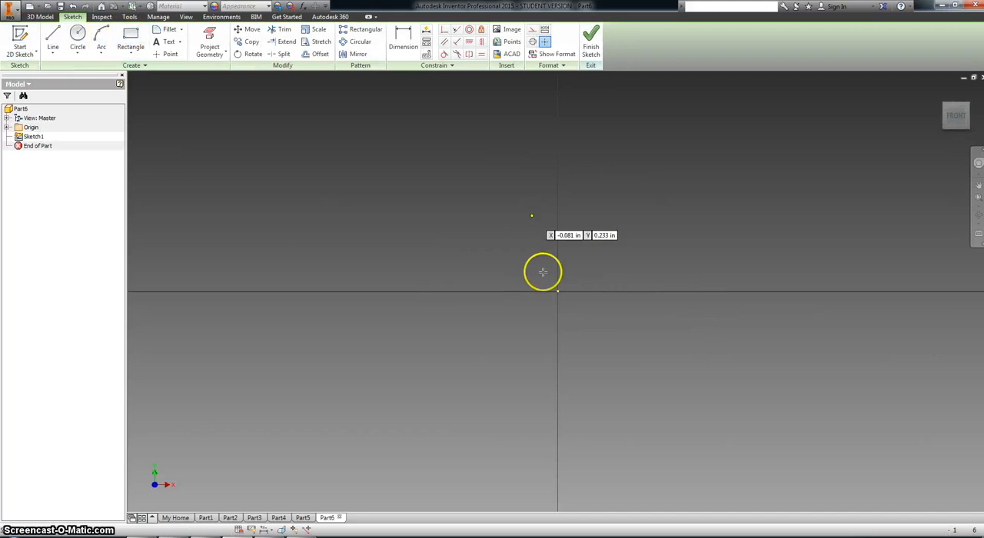
pyautogui.click(557, 291)
pyautogui.click(760, 185)
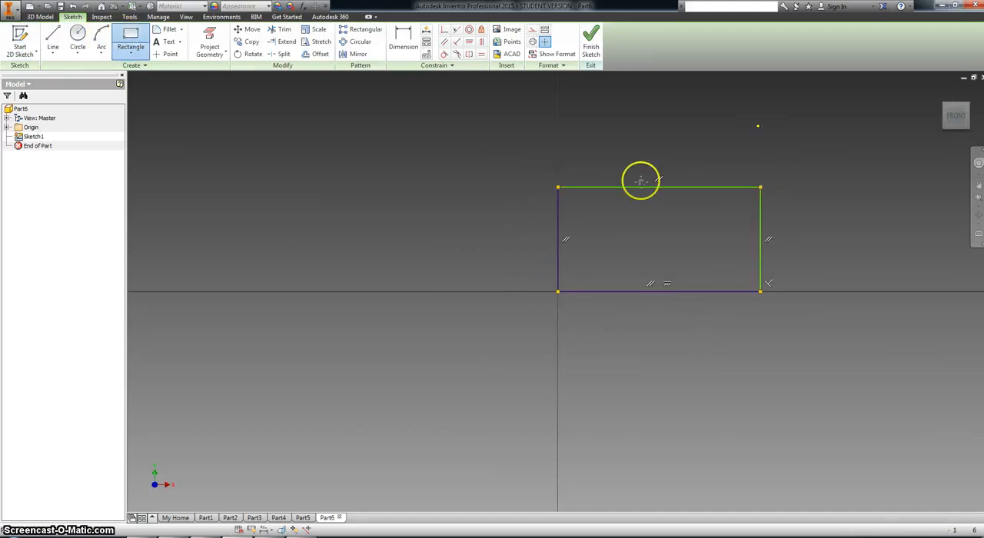
# - Dimension the rectangle's horizontal width as 4.5 in
pyautogui.click(402, 40)
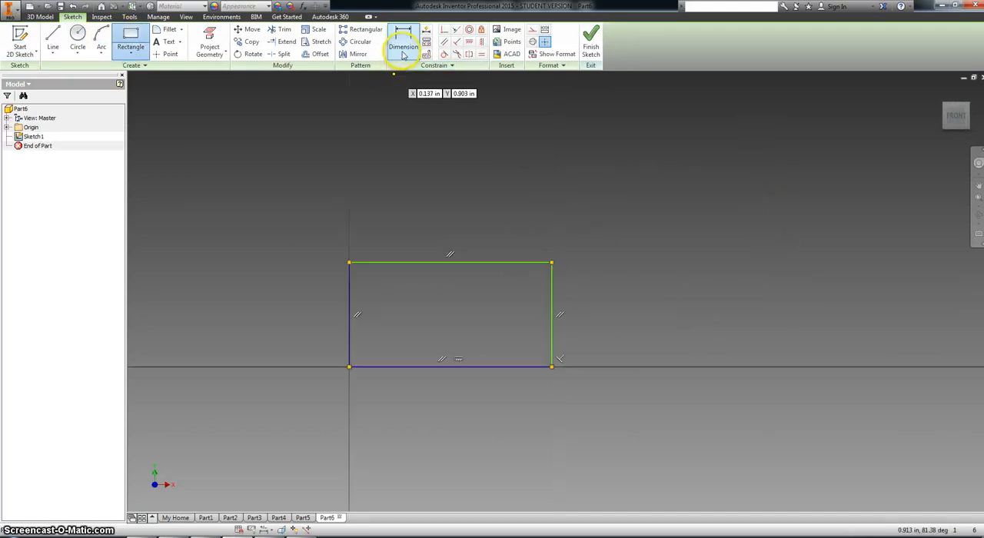
pyautogui.click(481, 264)
pyautogui.click(460, 213)
pyautogui.write('4.5')
pyautogui.press('Return')
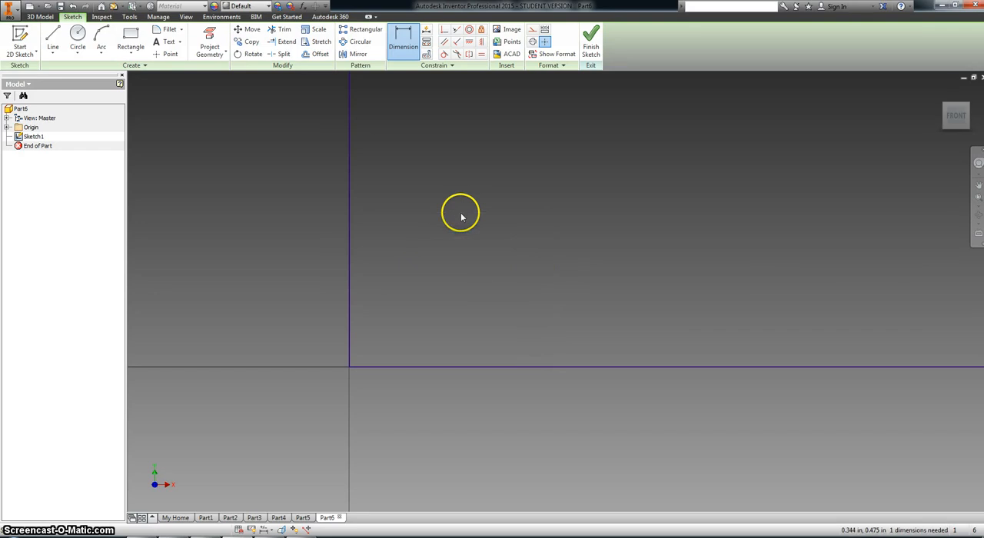
pyautogui.scroll(-5, 708, 250)
pyautogui.moveTo(697, 252); pyautogui.dragTo(427, 343, button='middle')
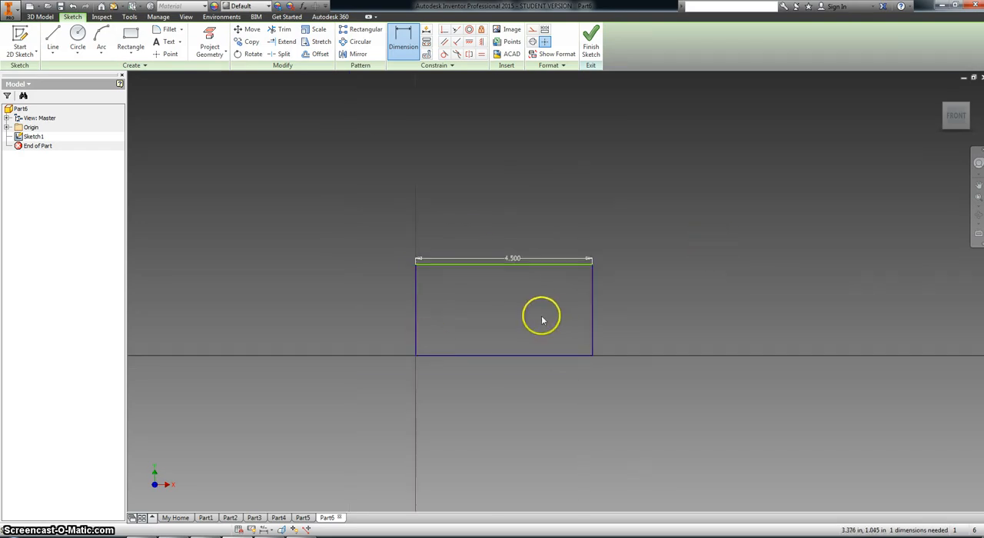
# - Dimension the rectangle's vertical height as 2.5 in and finish the sketch
pyautogui.click(593, 308)
pyautogui.click(633, 312)
pyautogui.write('2.5')
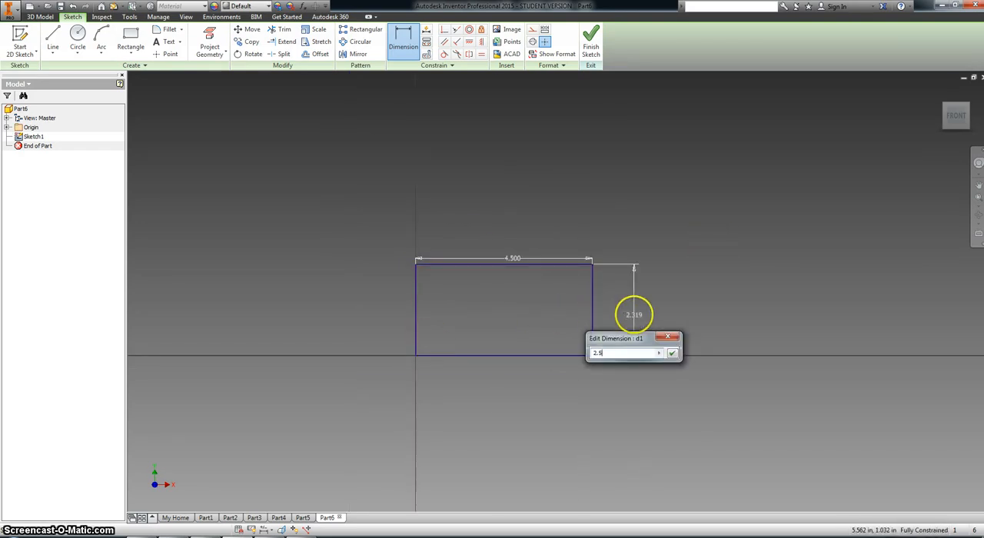
pyautogui.press('Return')
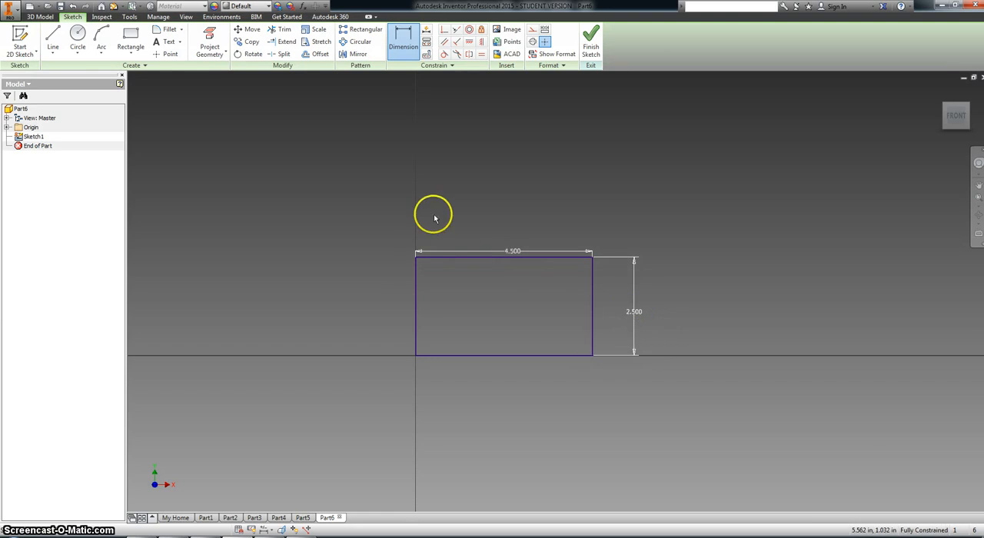
pyautogui.click(587, 44)
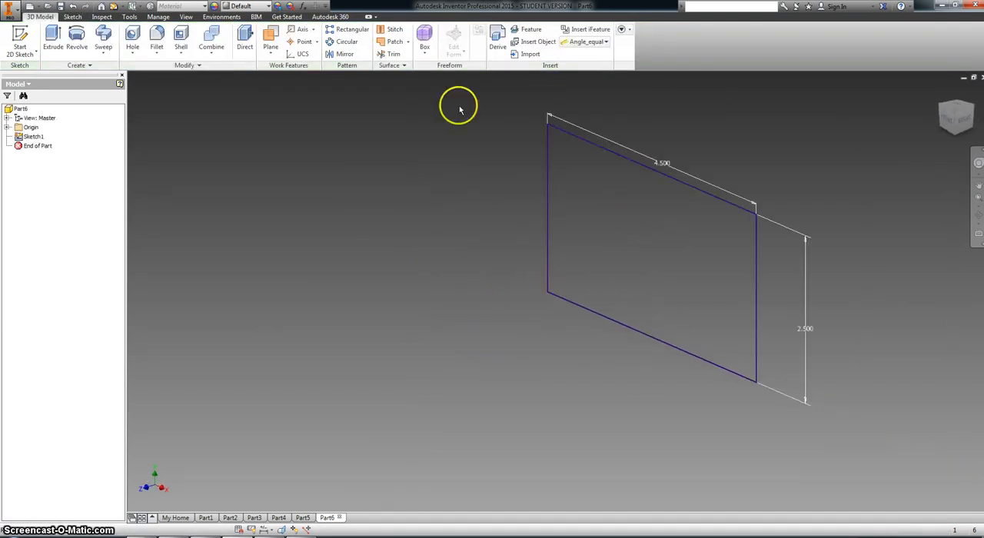
# - Extrude the rectangle 1.76 in, checking the depth against the Challenging Pyramid PDF drawing
pyautogui.click(53, 39)
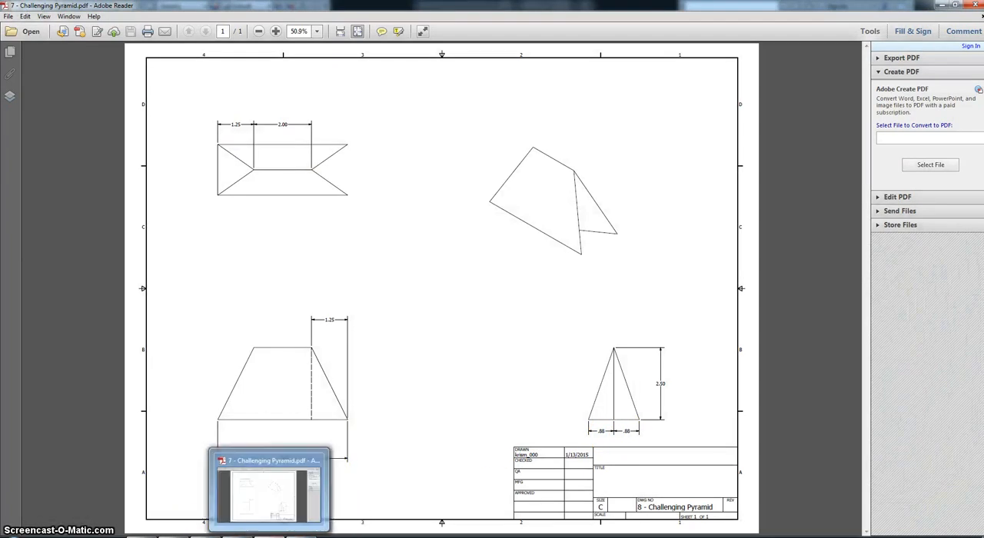
pyautogui.click(240, 536)
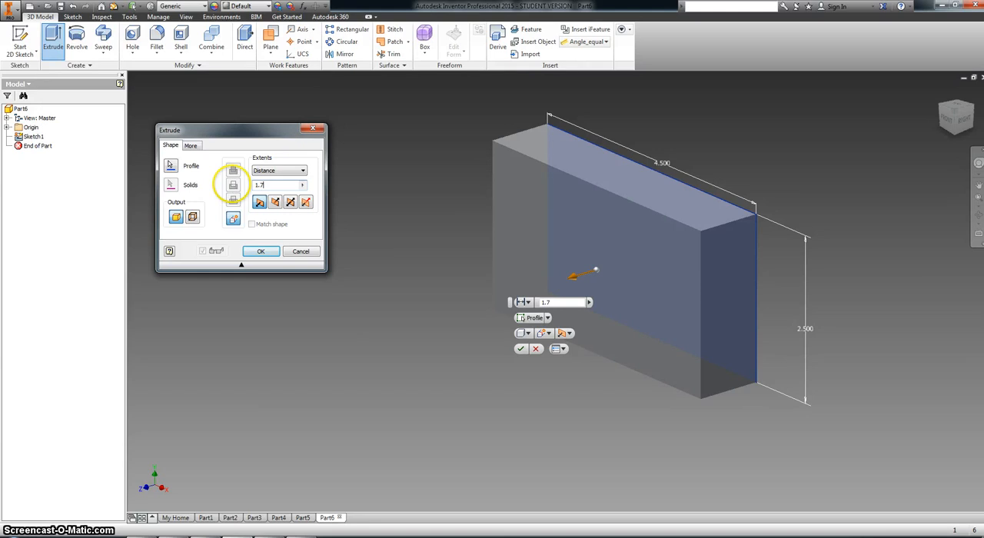
pyautogui.press('Return')
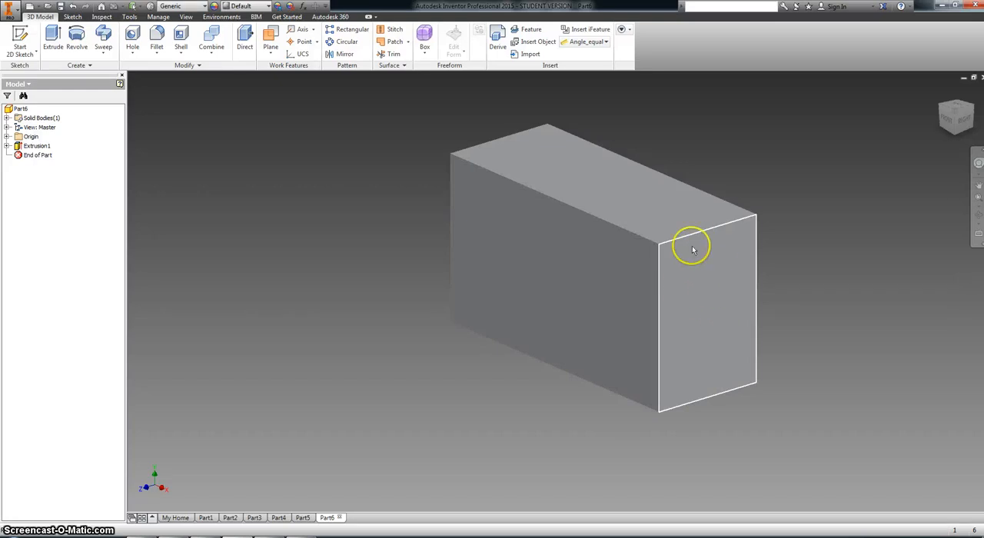
# - Start a new sketch on the block's right end face and project the face's outline into it
pyautogui.rightClick(703, 281)
pyautogui.click(701, 310)
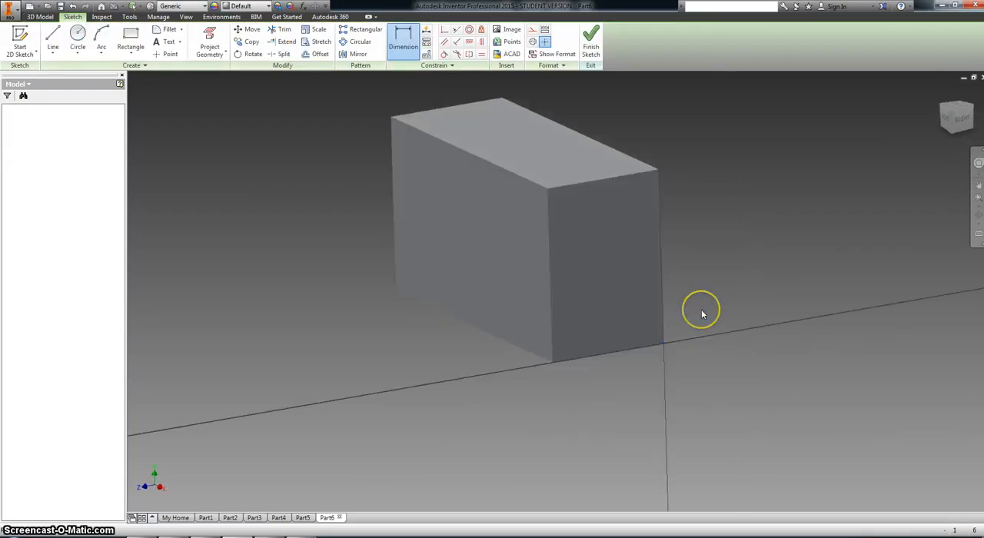
pyautogui.click(199, 35)
pyautogui.click(492, 188)
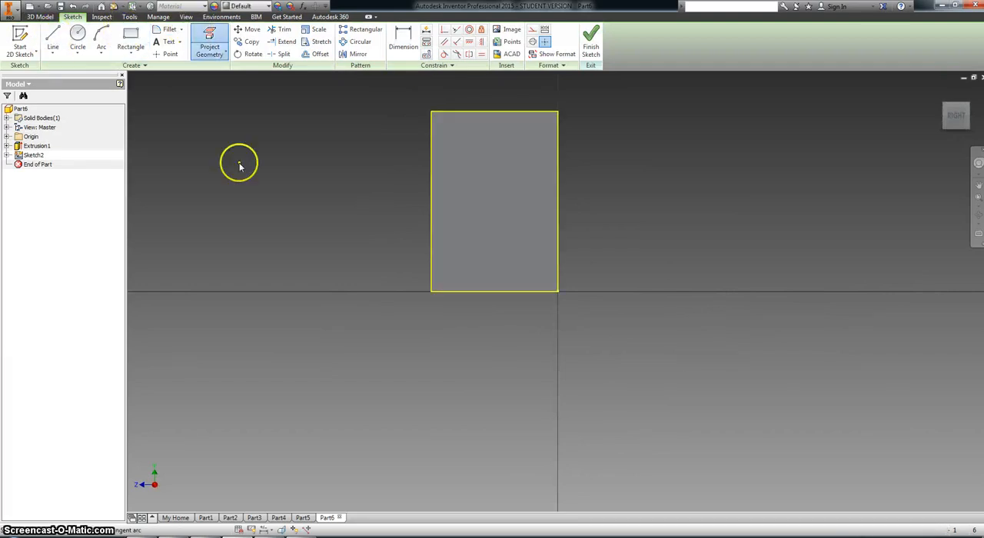
# - Draw lines from both bottom corners of the end face to the midpoint of its top edge, and finish the sketch
pyautogui.press('l')
pyautogui.click(432, 290)
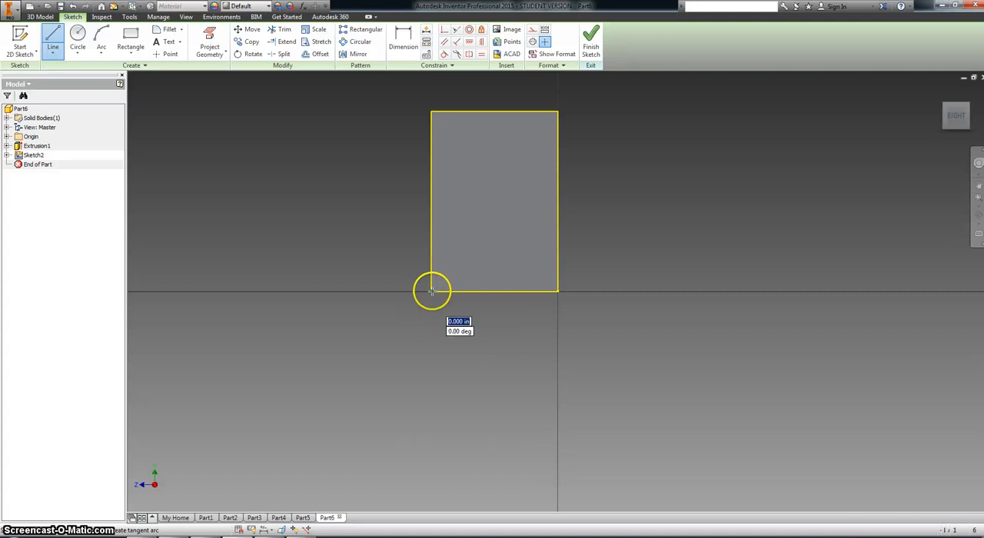
pyautogui.click(495, 113)
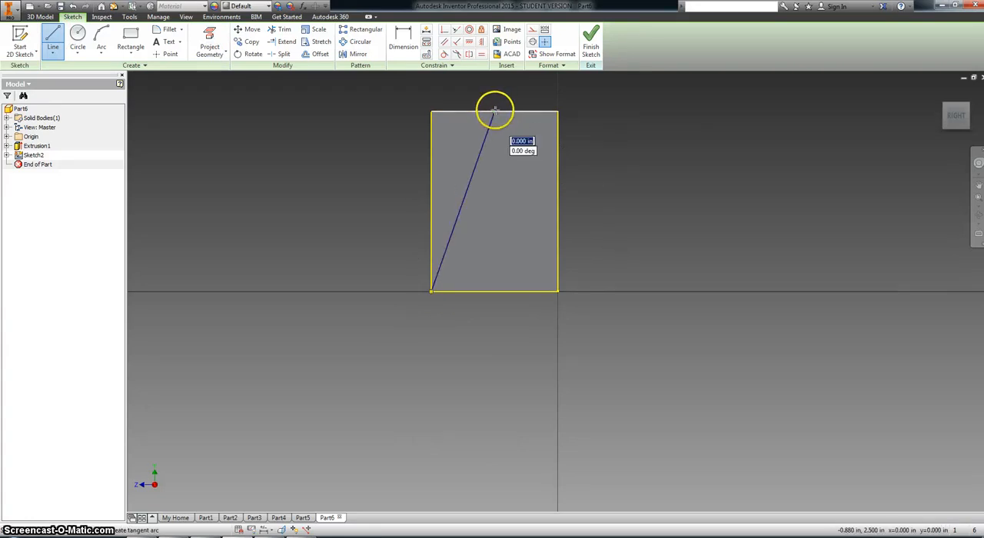
pyautogui.click(558, 290)
pyautogui.press('Escape')
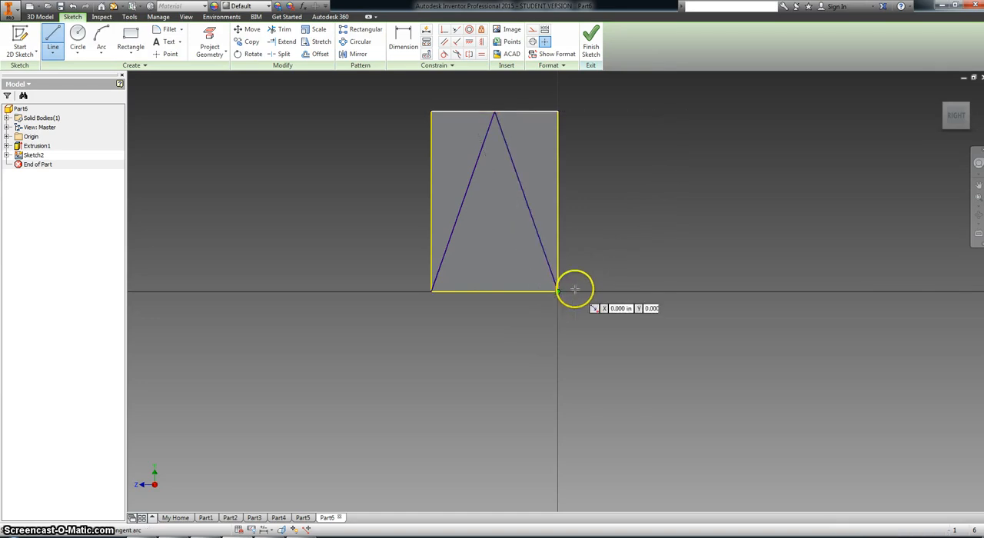
pyautogui.rightClick(363, 183)
pyautogui.click(364, 204)
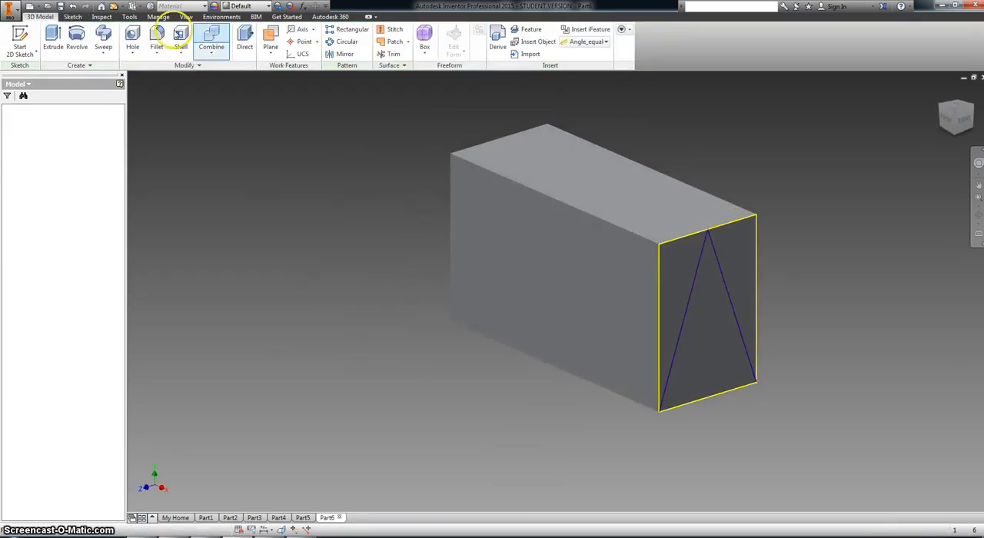
# - Cut the two outer triangles of the end-face sketch 4.5 in through the block with Extrude, leaving a triangular prism
pyautogui.click(53, 39)
pyautogui.click(734, 250)
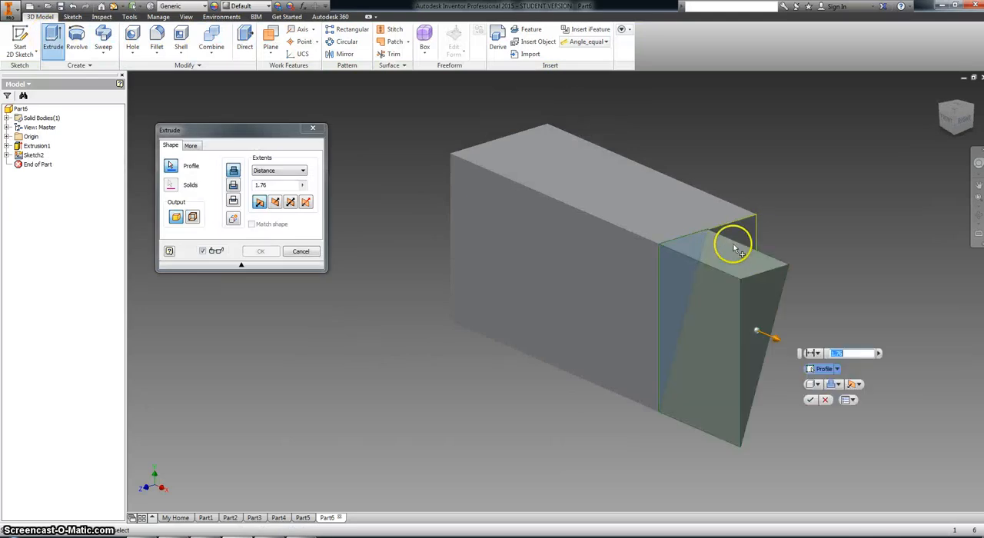
pyautogui.click(740, 235)
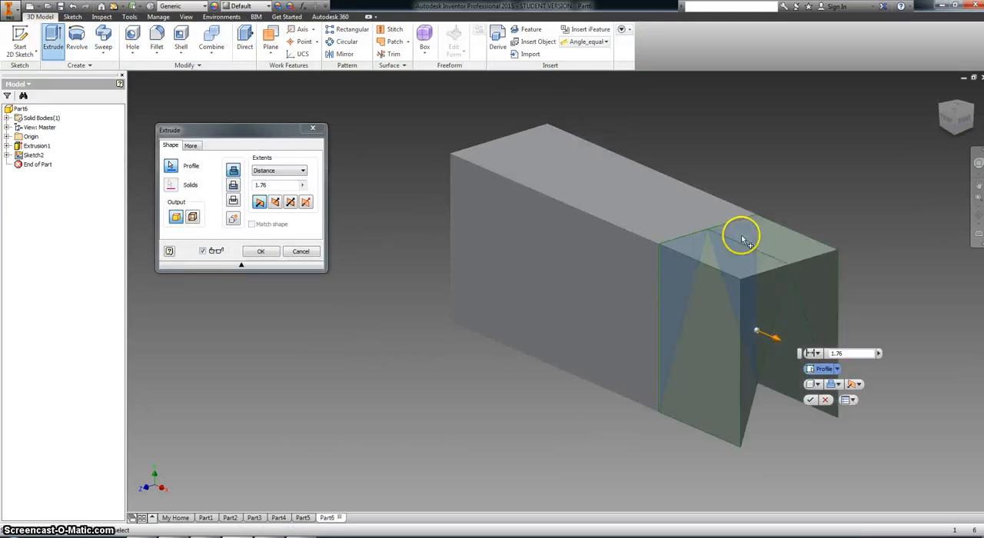
pyautogui.click(233, 186)
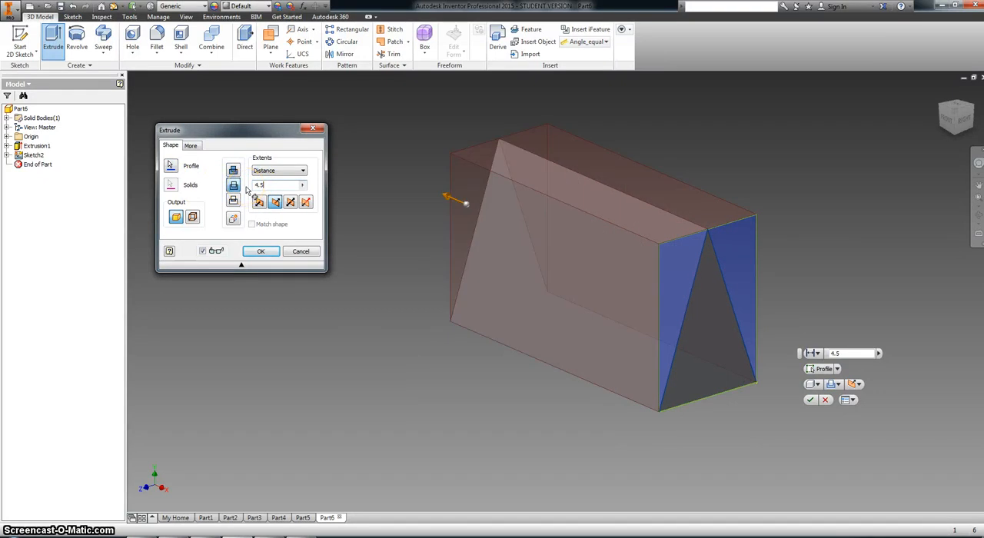
pyautogui.press('Return')
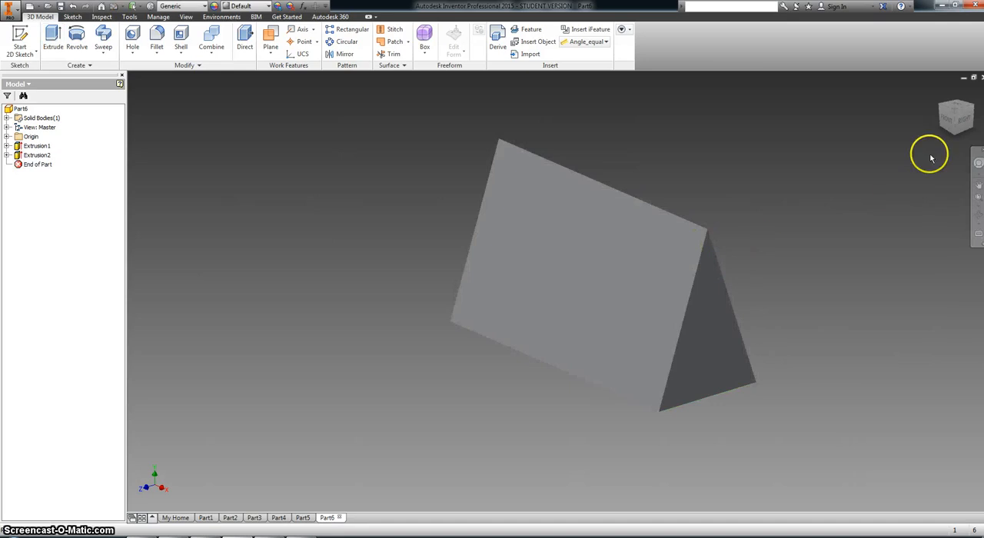
pyautogui.click(955, 120)
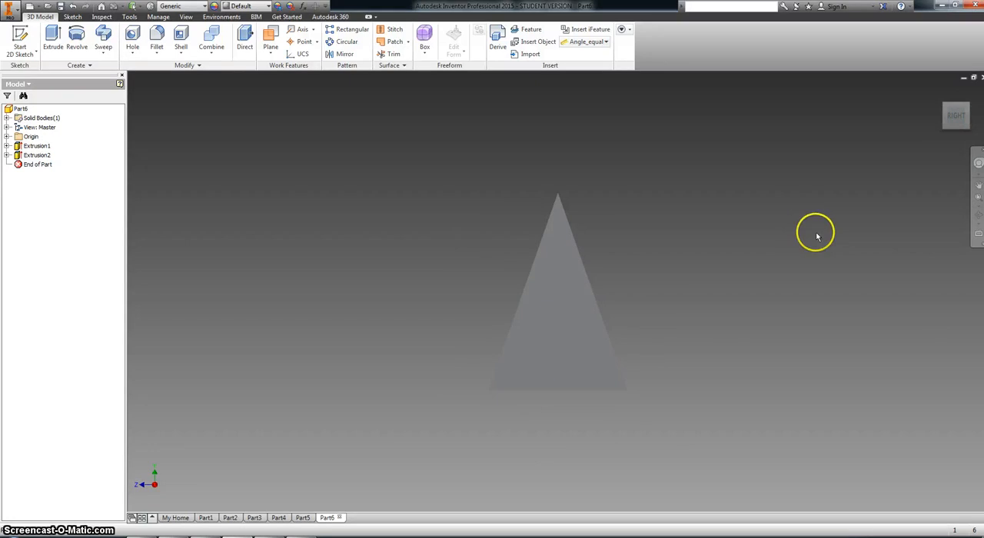
pyautogui.click(939, 117)
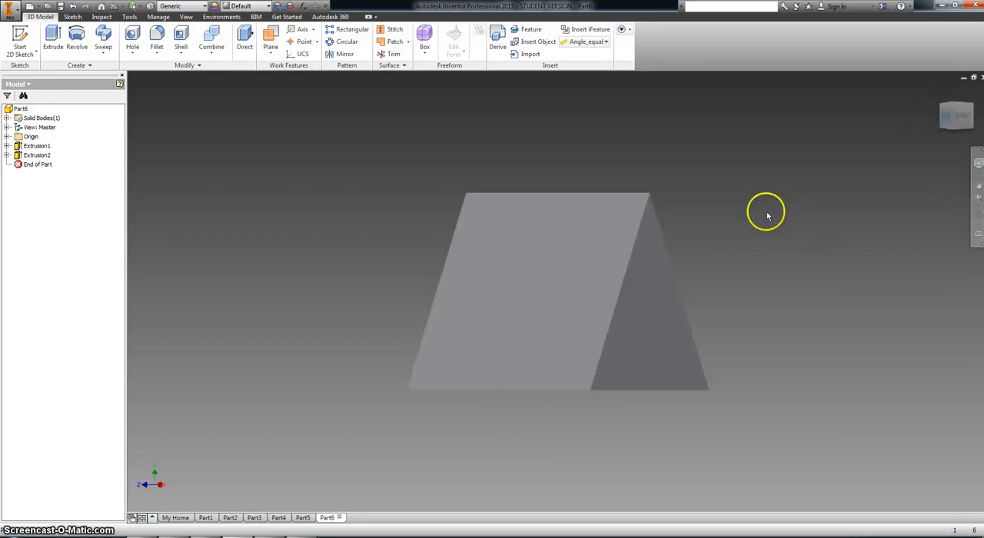
pyautogui.click(967, 104)
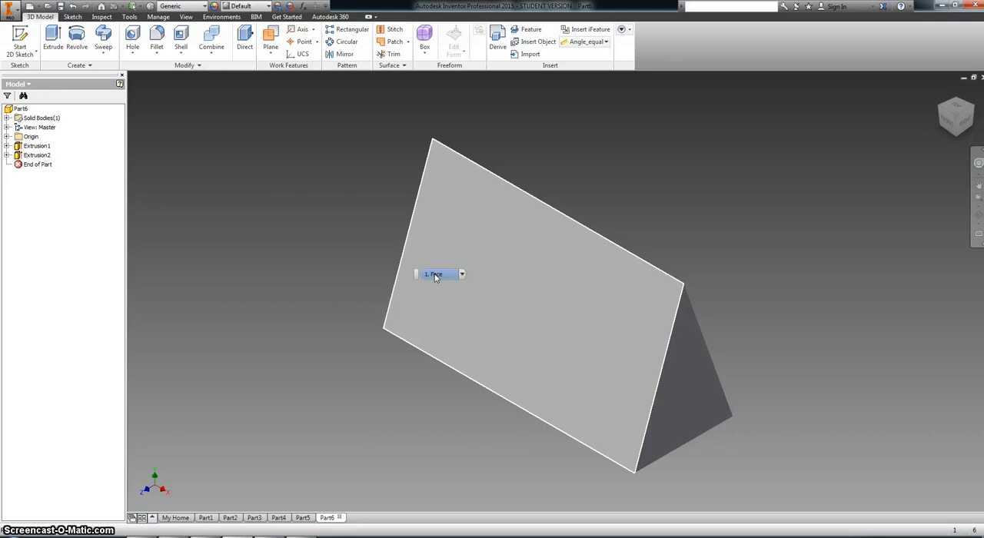
pyautogui.click(400, 215)
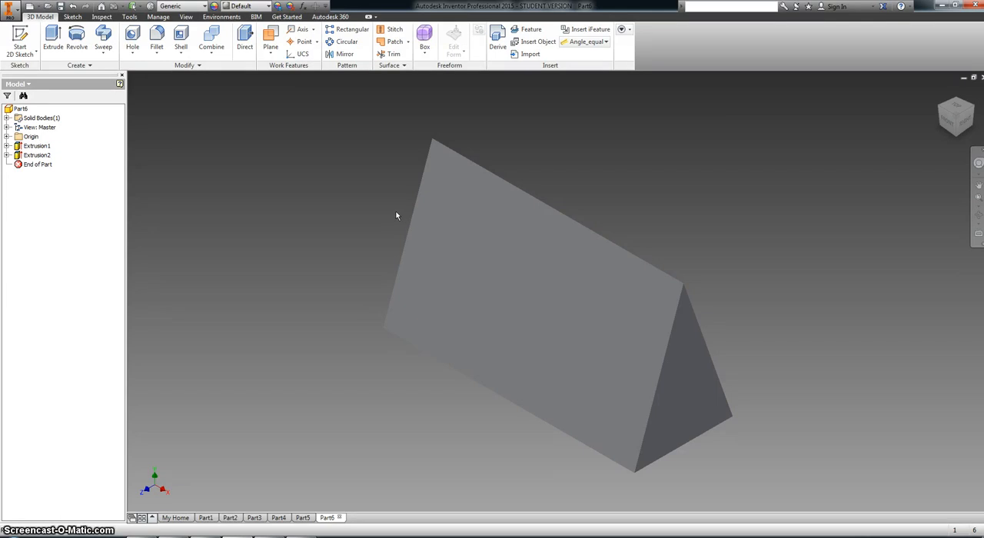
# - Create a work plane at 90 degrees to the prism's bottom face around its front lower long edge, using Angle to Plane around Edge
pyautogui.click(274, 36)
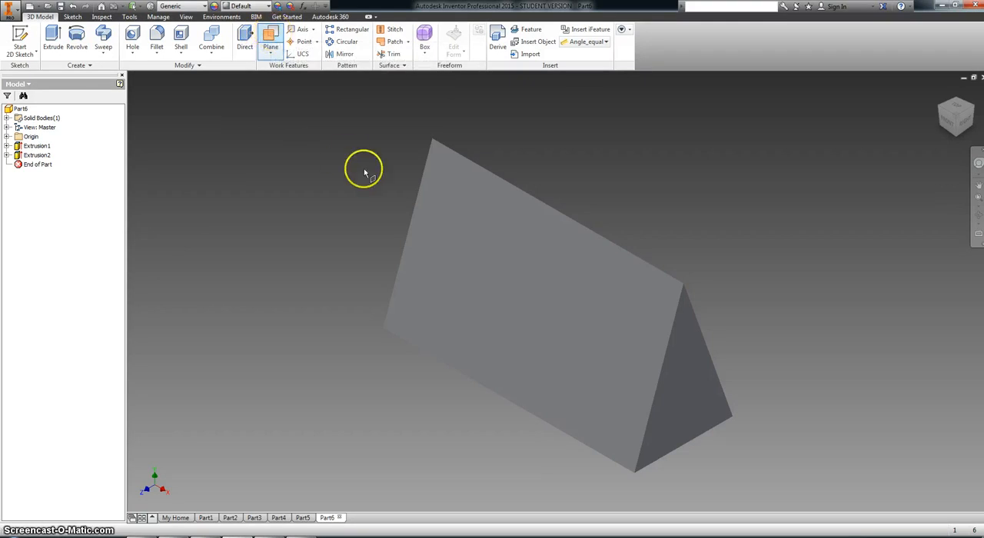
pyautogui.click(273, 54)
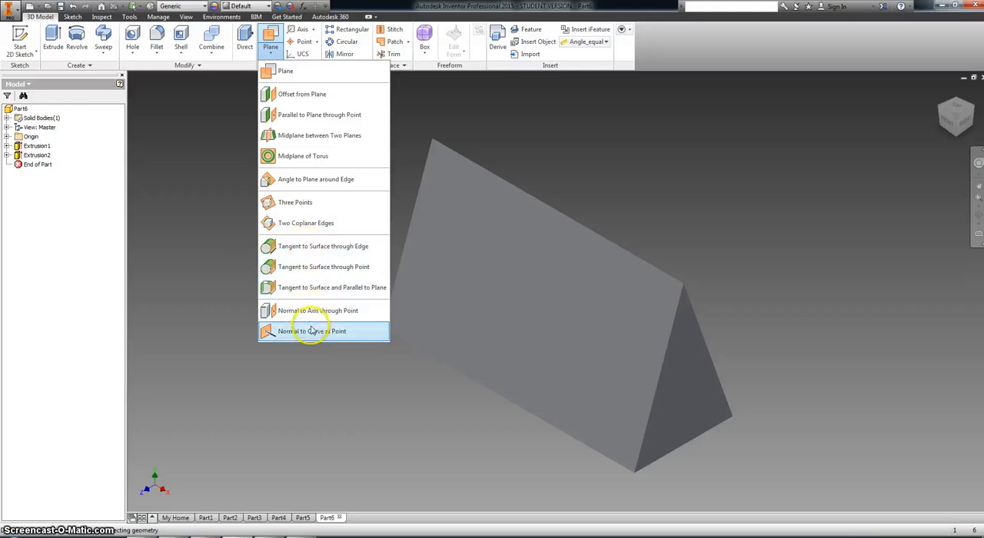
pyautogui.click(336, 182)
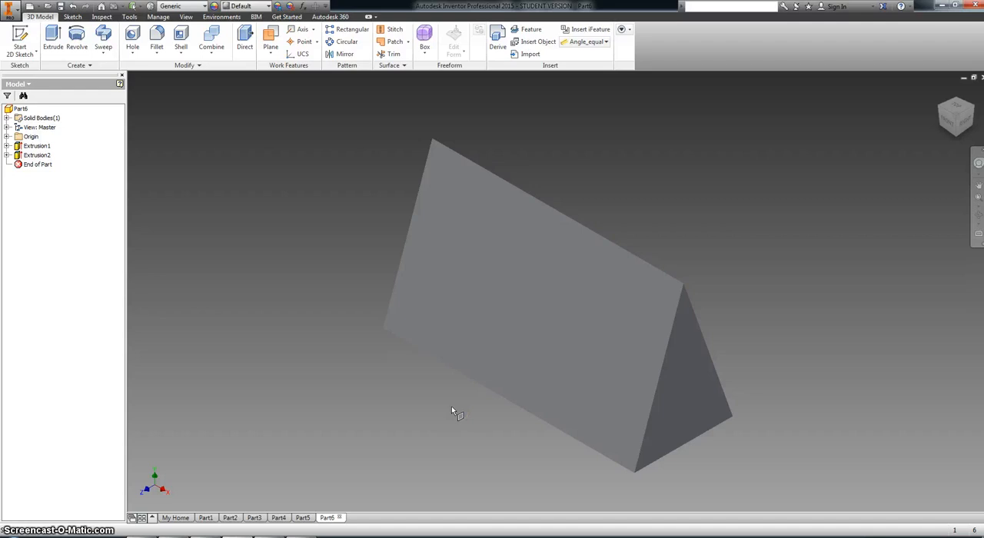
pyautogui.click(479, 384)
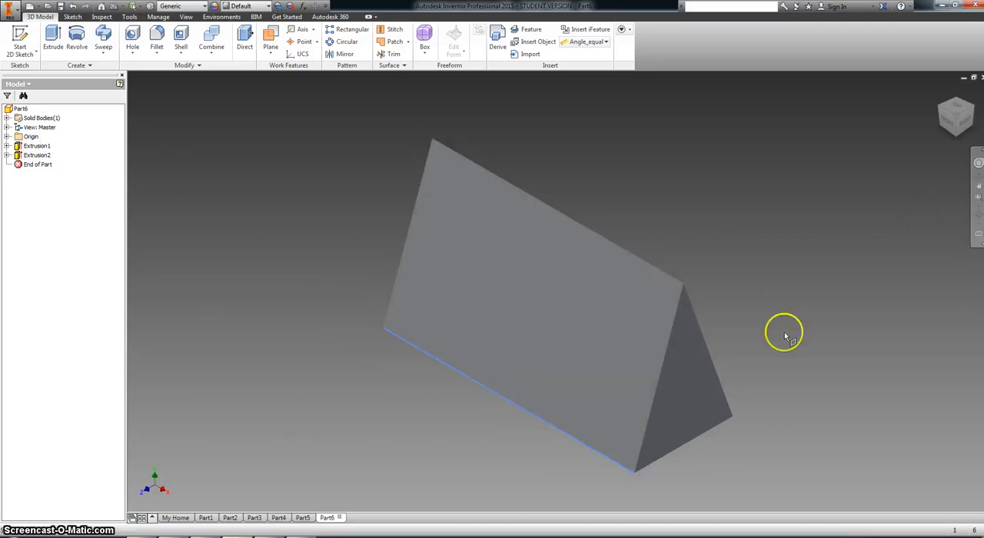
pyautogui.click(704, 438)
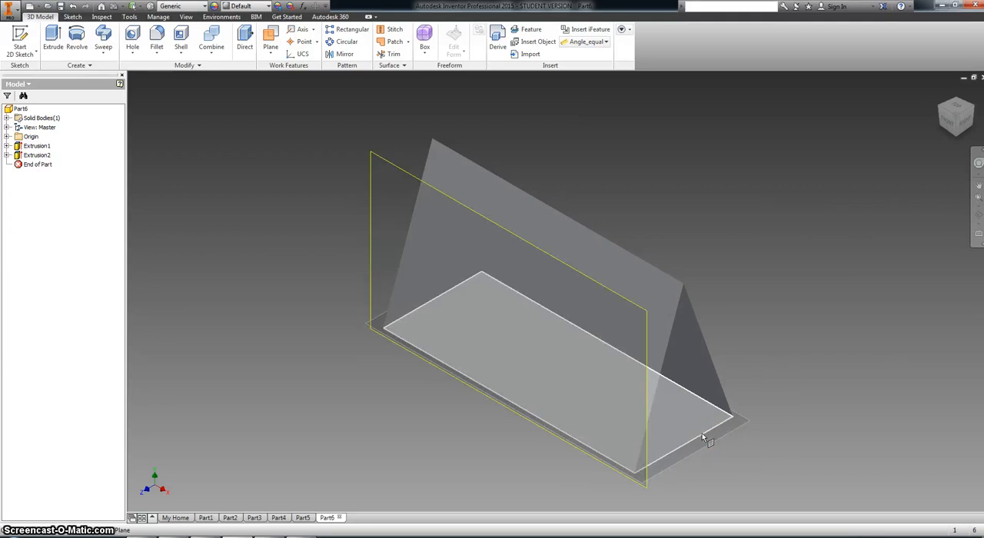
pyautogui.click(702, 433)
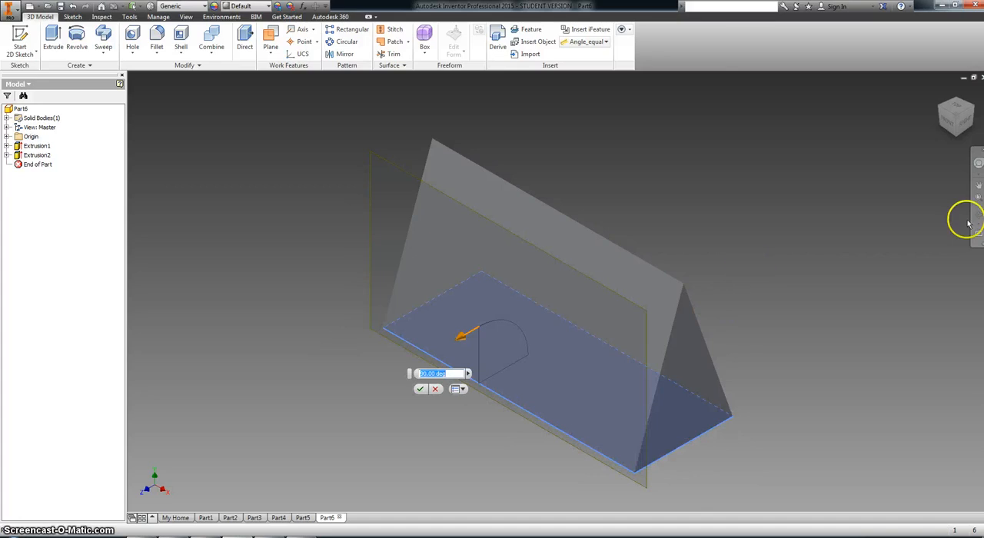
pyautogui.click(965, 121)
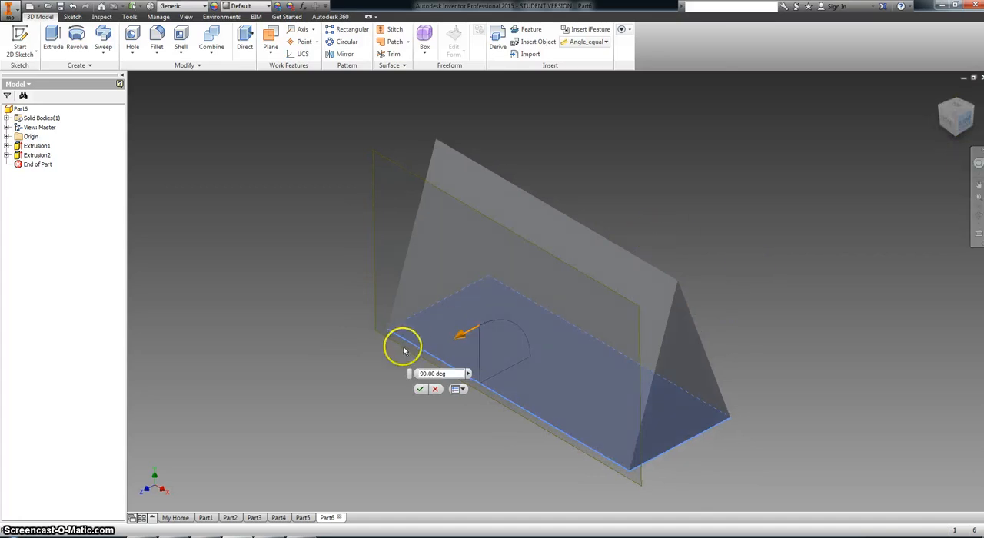
pyautogui.click(946, 105)
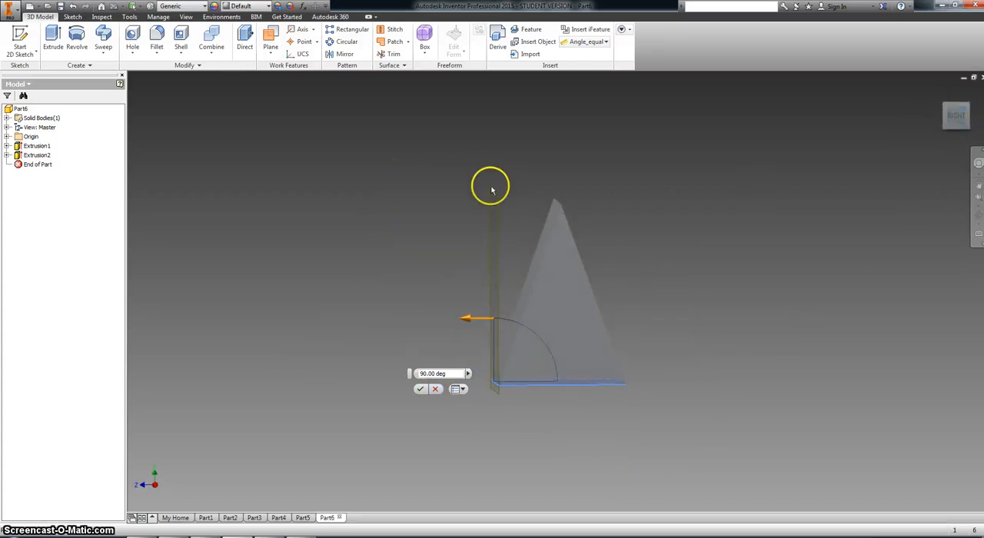
pyautogui.click(421, 389)
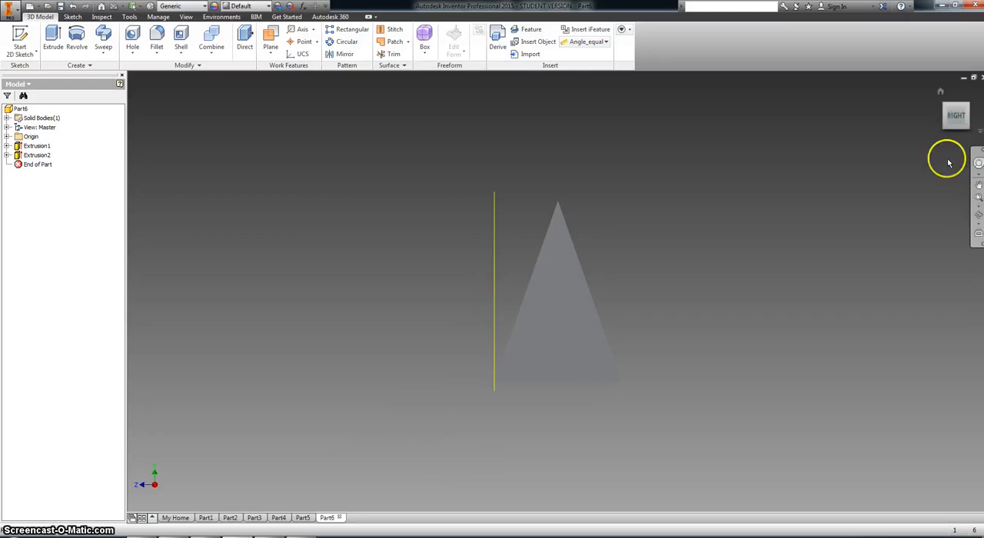
# - Start a new sketch on the vertical work plane and project the prism's front face outline into it
pyautogui.click(942, 100)
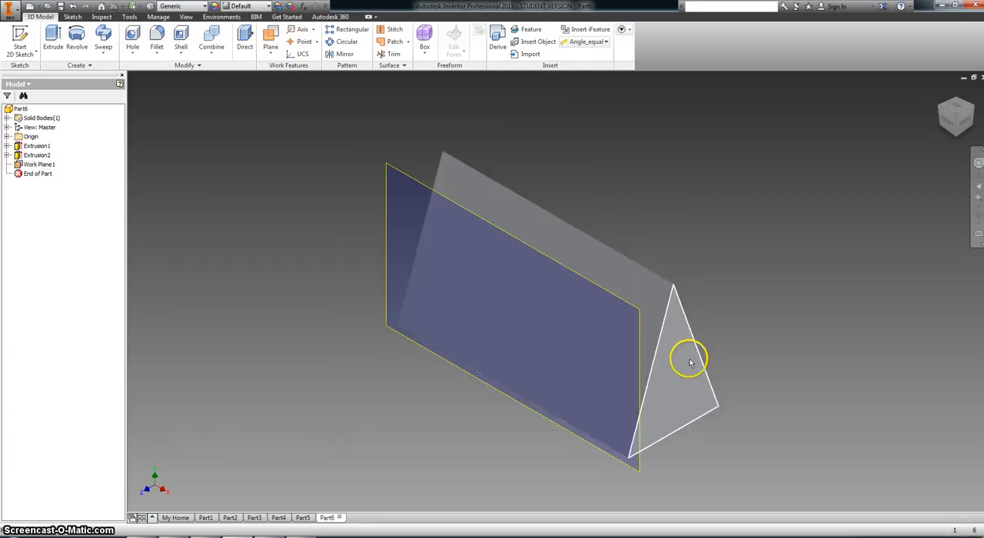
pyautogui.click(399, 176)
pyautogui.rightClick(399, 179)
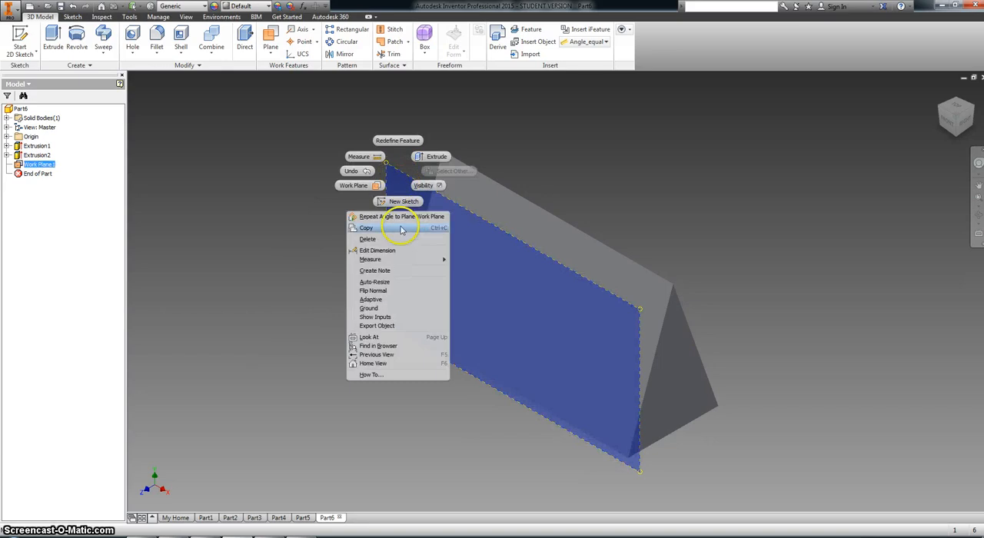
pyautogui.click(401, 205)
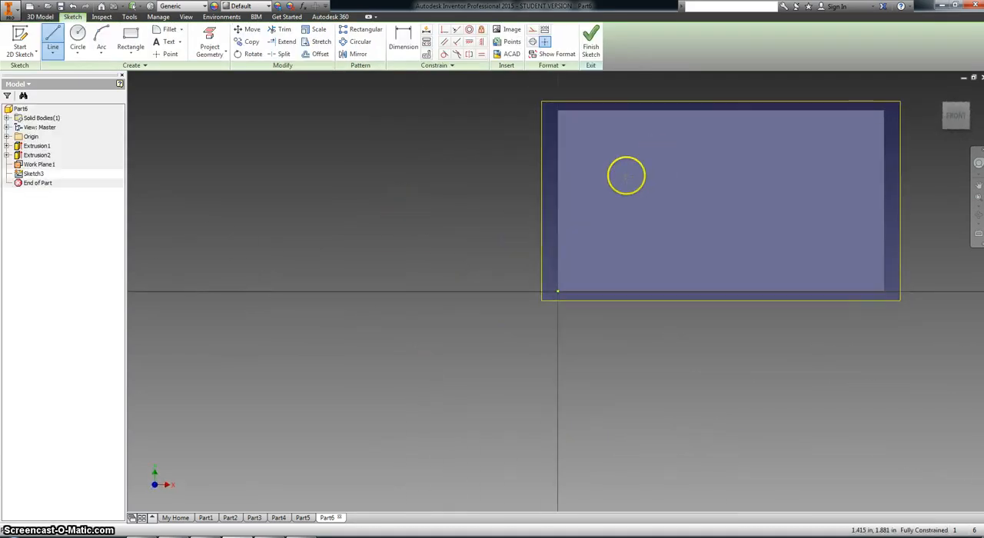
pyautogui.click(972, 113)
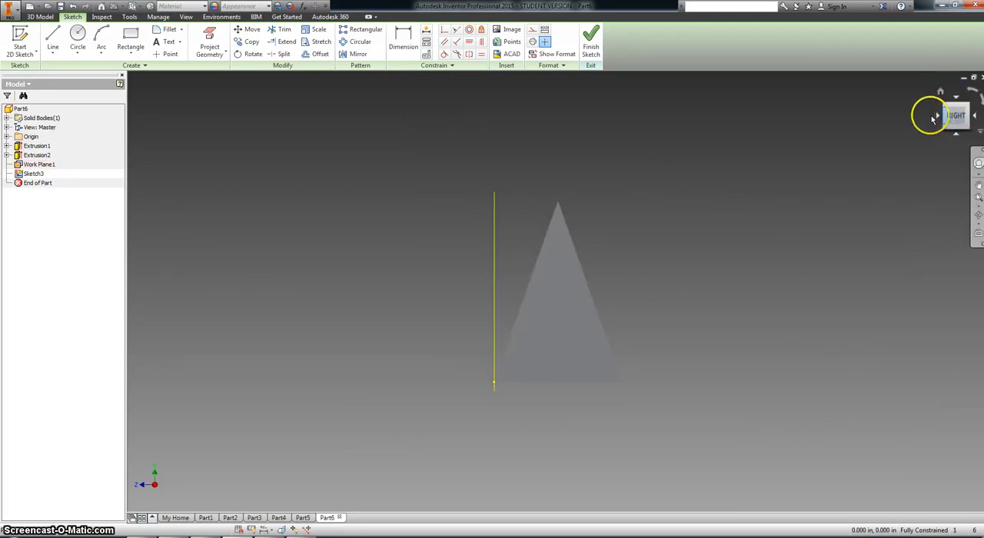
pyautogui.click(945, 111)
pyautogui.click(209, 46)
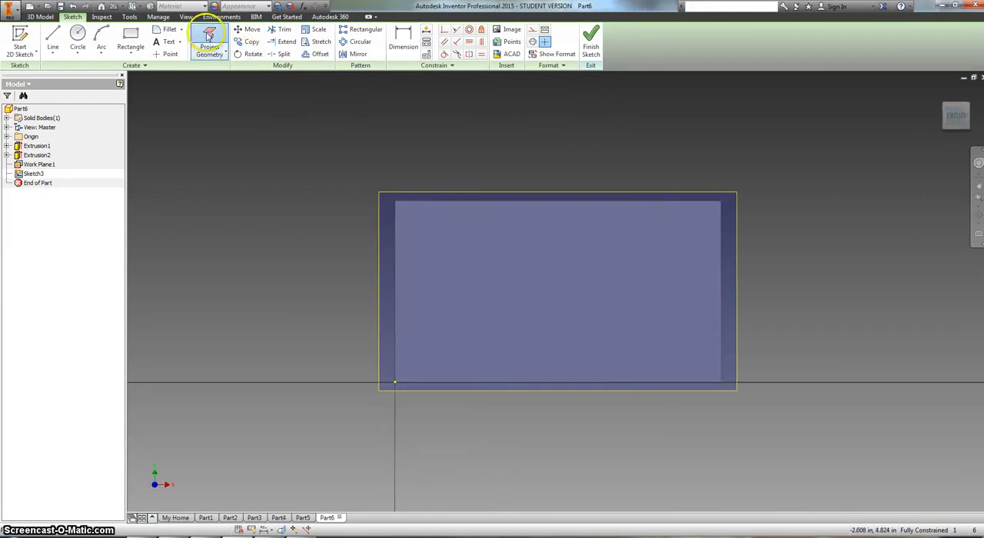
pyautogui.click(536, 285)
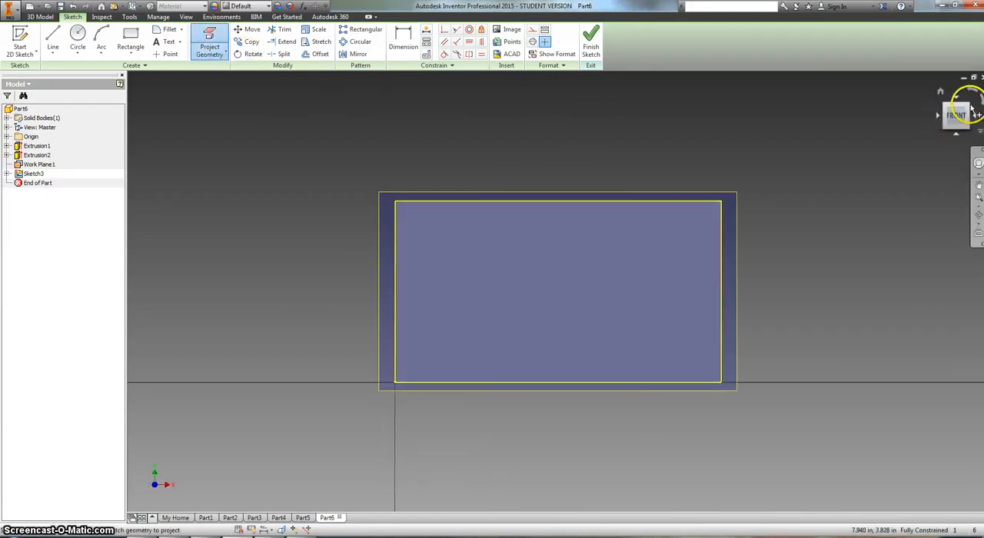
# - Draw slanted lines from both bottom corners of the projected outline to its top edge, about 0.93 in inward on the left and 0.79 in on the right
pyautogui.click(969, 111)
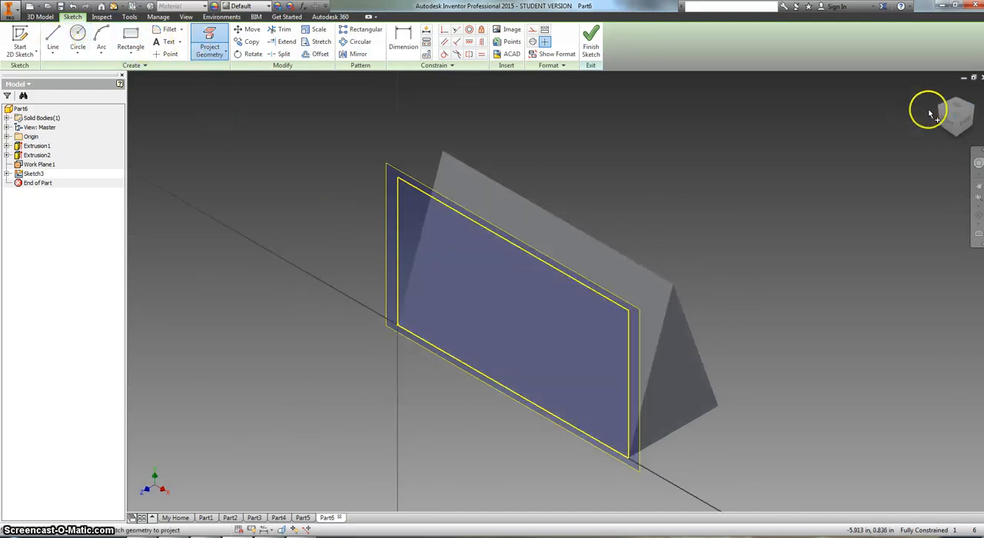
pyautogui.click(948, 120)
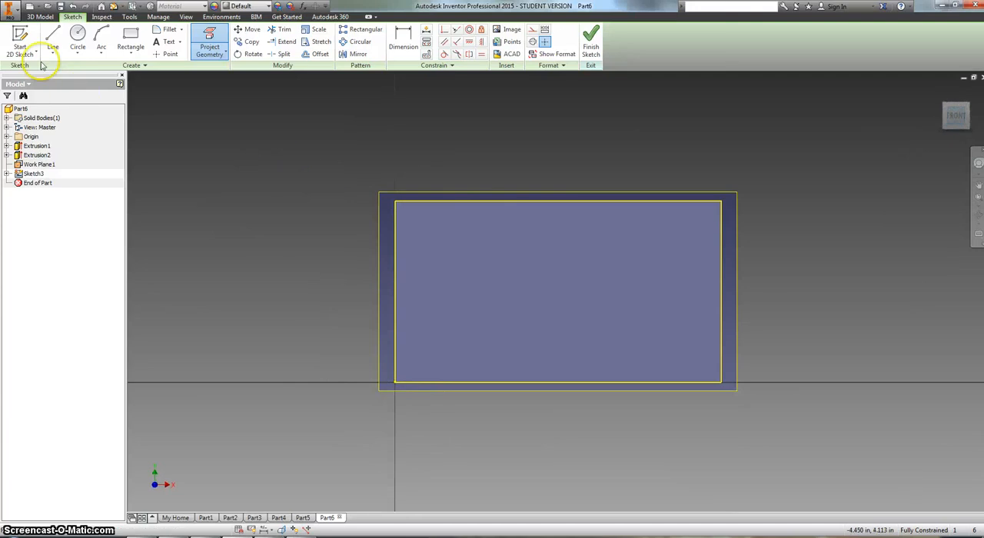
pyautogui.click(53, 36)
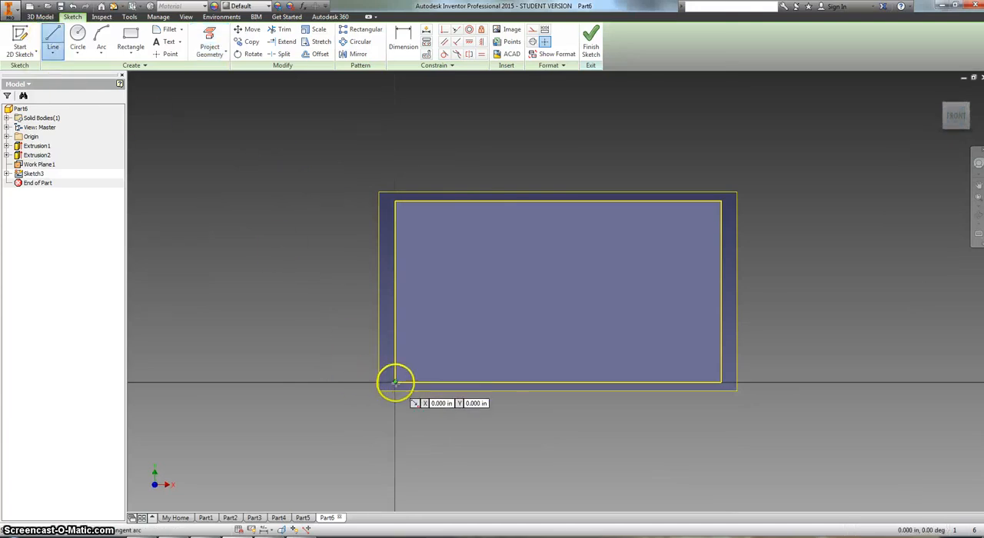
pyautogui.click(394, 382)
pyautogui.click(462, 201)
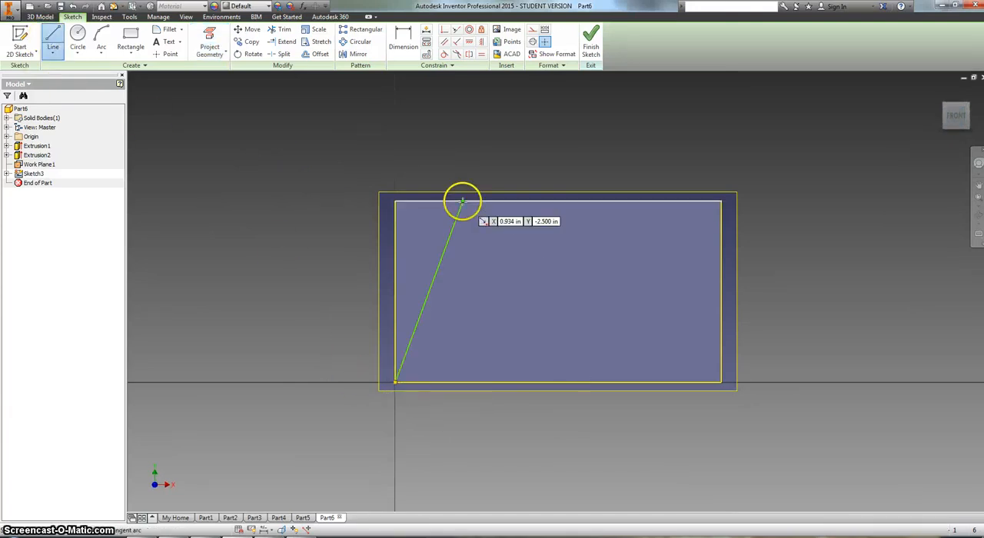
pyautogui.click(721, 381)
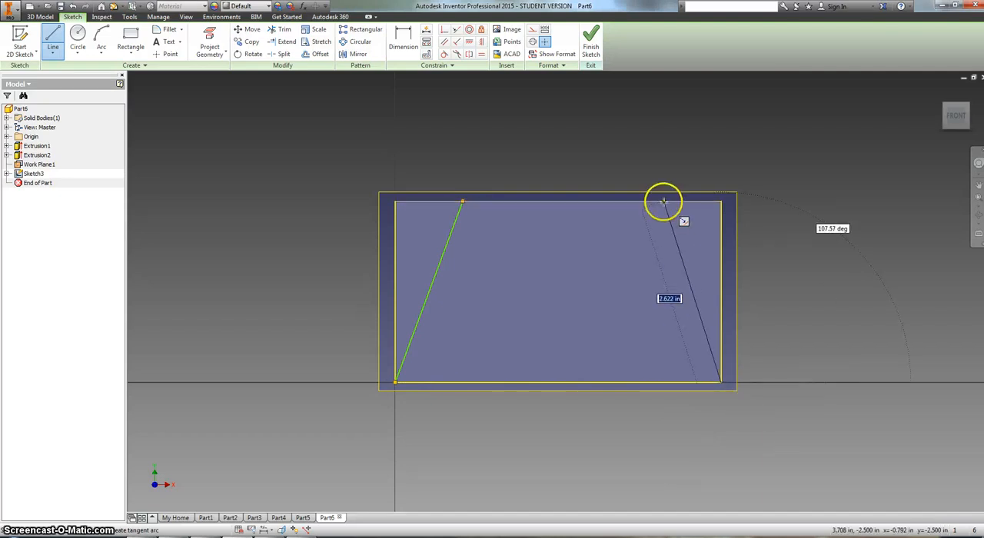
pyautogui.doubleClick(664, 201)
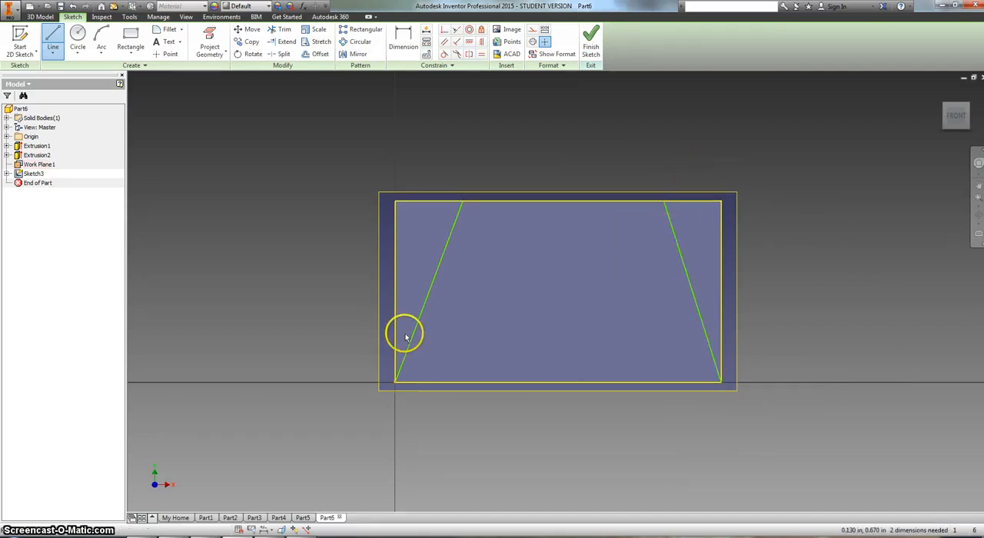
pyautogui.press('Escape')
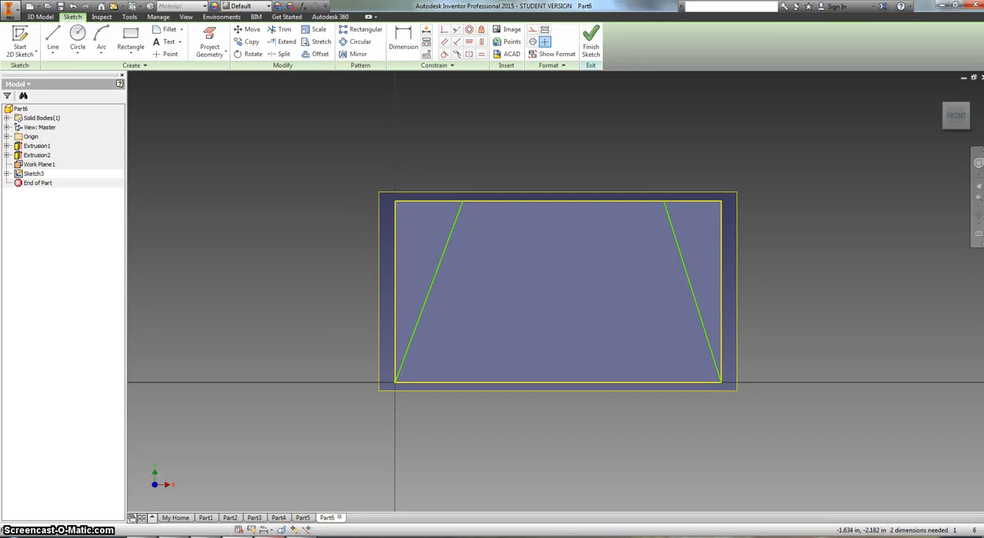
# - Check the Challenging Pyramid drawing in Adobe Reader and dimension the left line's top endpoint 1.25 in from the outline's left edge
pyautogui.click(266, 537)
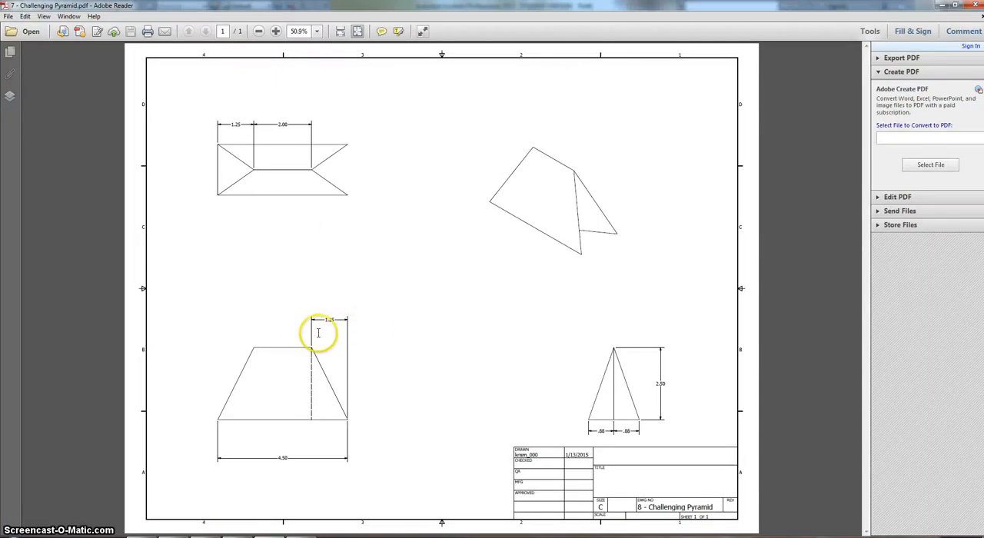
pyautogui.click(242, 537)
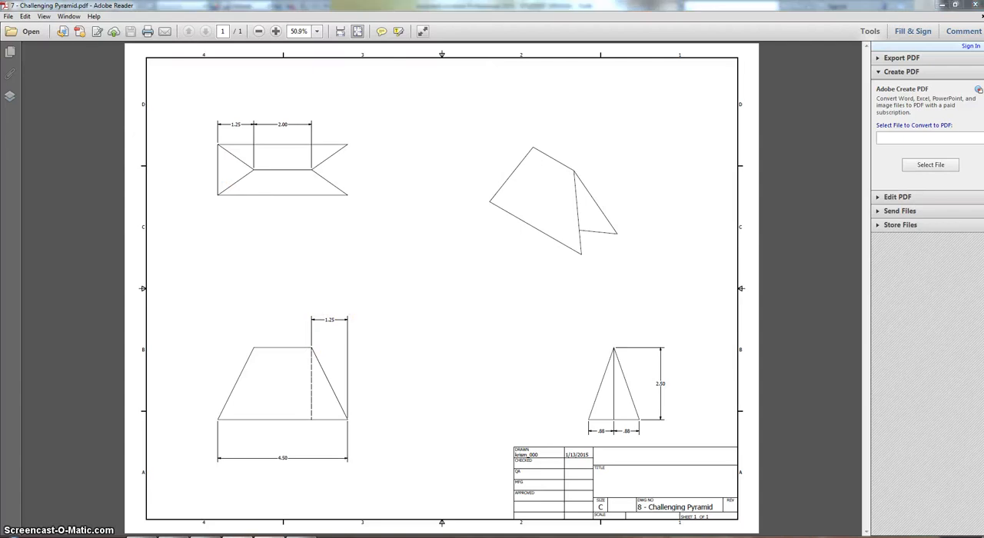
pyautogui.click(414, 42)
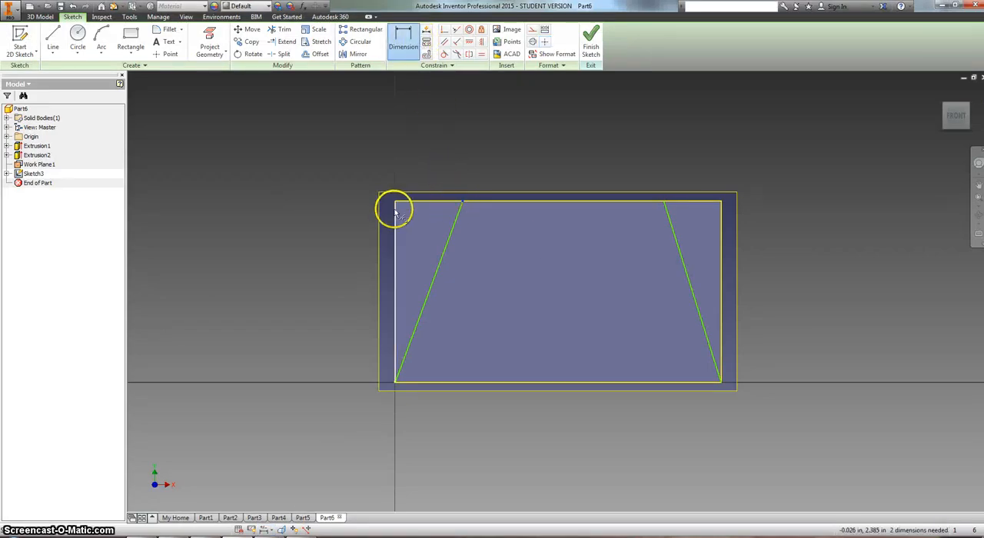
pyautogui.click(395, 212)
pyautogui.click(435, 152)
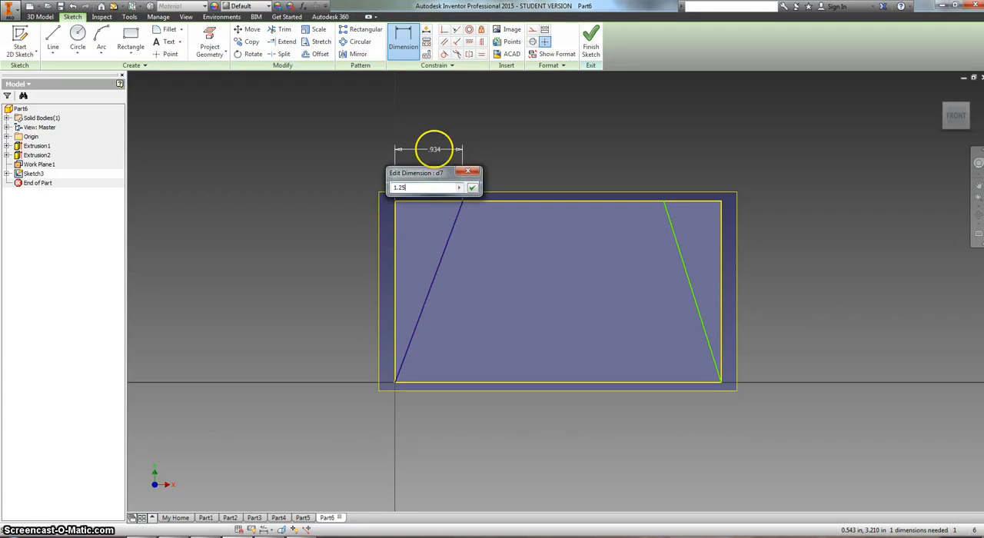
pyautogui.press('Return')
# - Dimension the right line's top endpoint 1.25 in from the outline's right edge and finish the sketch
pyautogui.scroll(5, 726, 259)
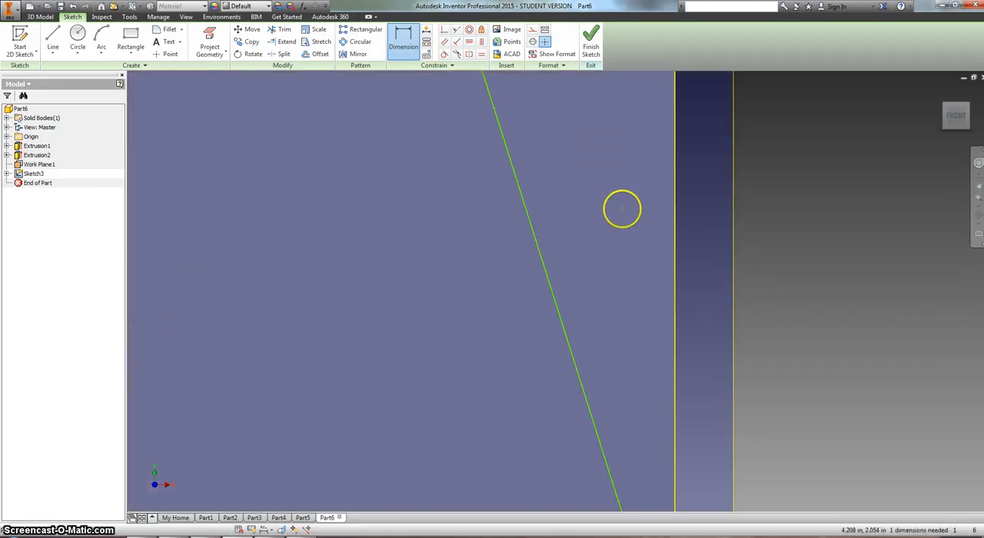
pyautogui.moveTo(622, 209); pyautogui.dragTo(689, 377, button='middle')
pyautogui.scroll(-3, 549, 254)
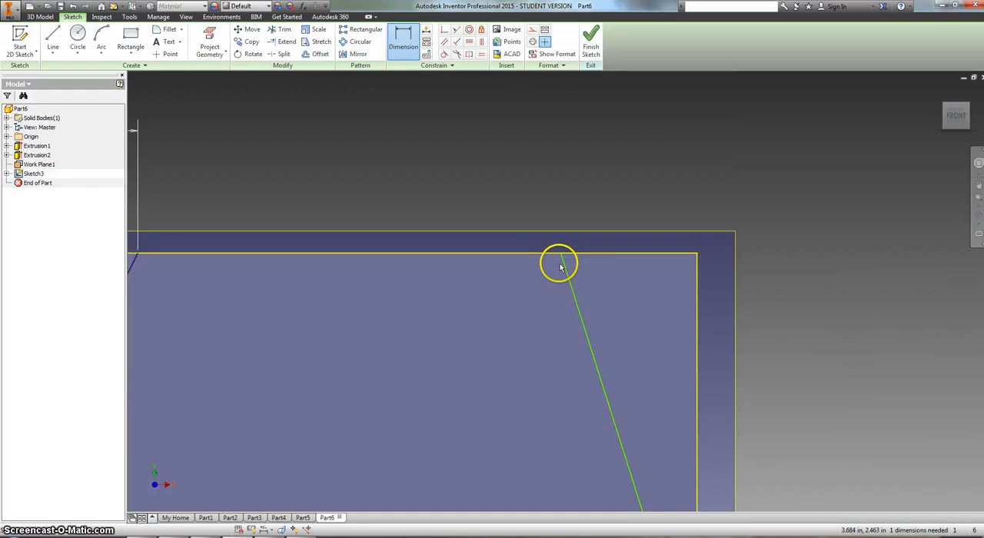
pyautogui.click(641, 291)
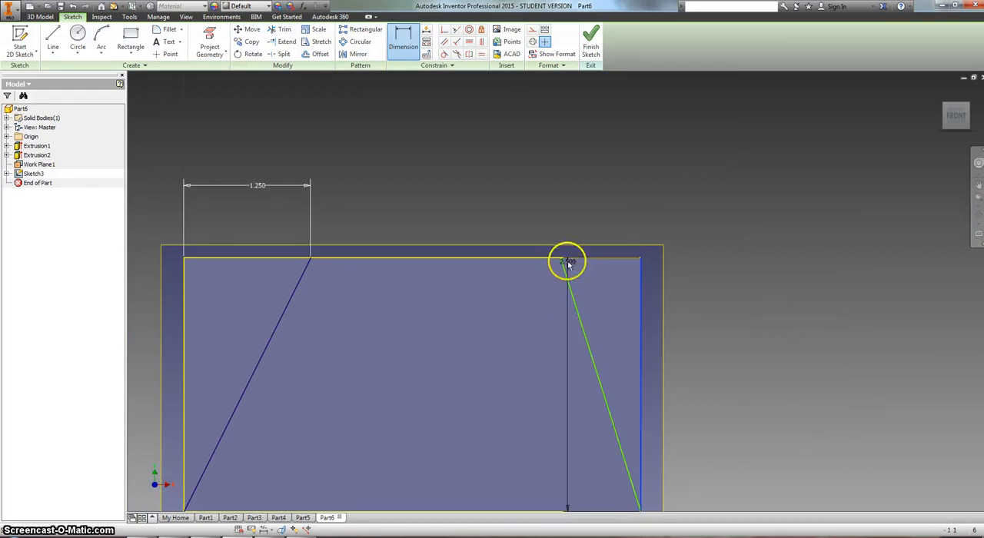
pyautogui.click(562, 259)
pyautogui.click(584, 202)
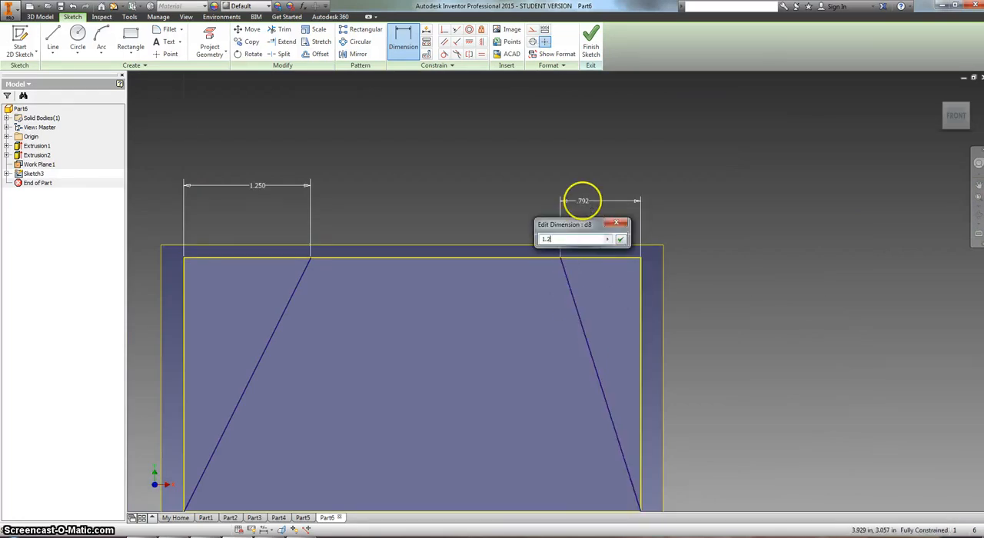
pyautogui.press('Return')
pyautogui.rightClick(469, 131)
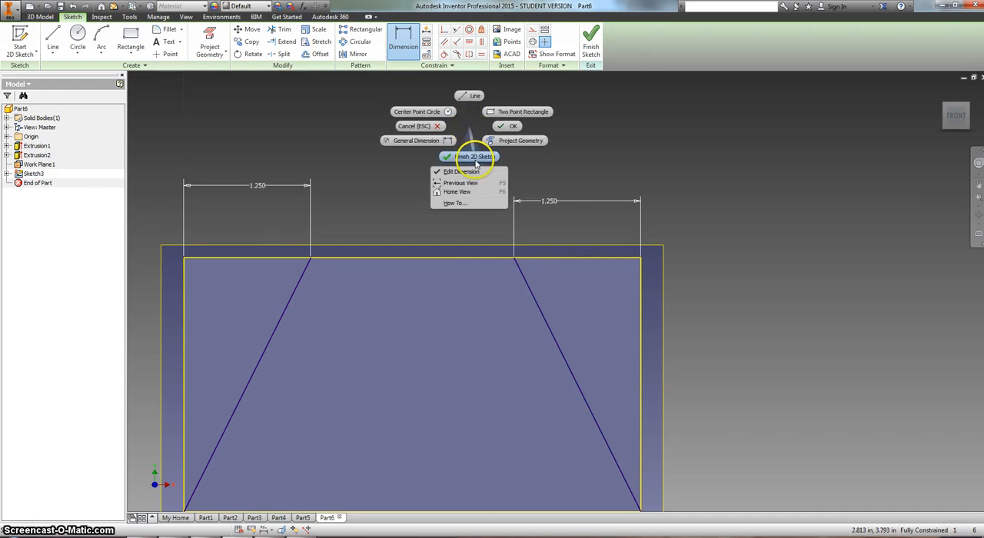
pyautogui.click(476, 159)
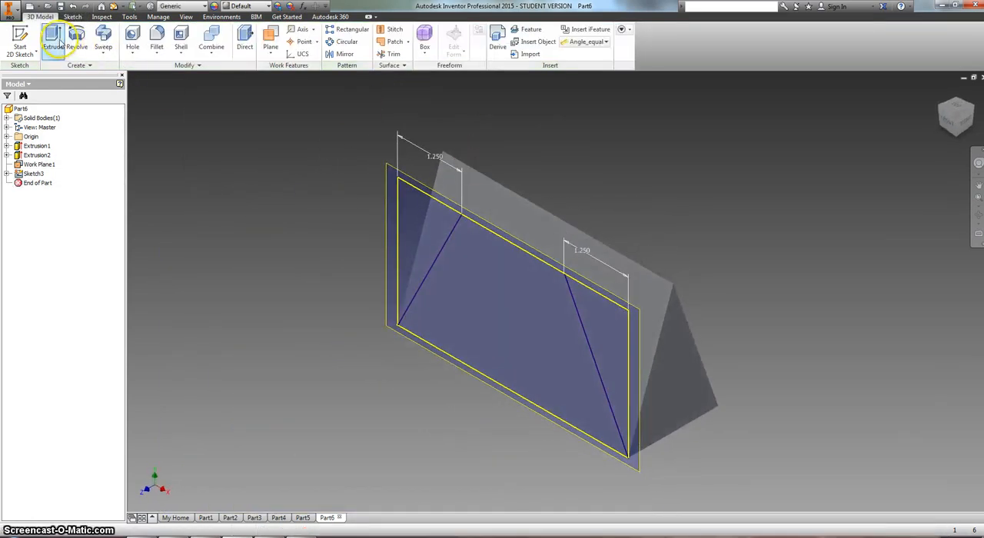
# - Cut the two outer triangles of the work-plane sketch 1.76 in toward and through the prism with Extrude
pyautogui.click(54, 37)
pyautogui.click(430, 218)
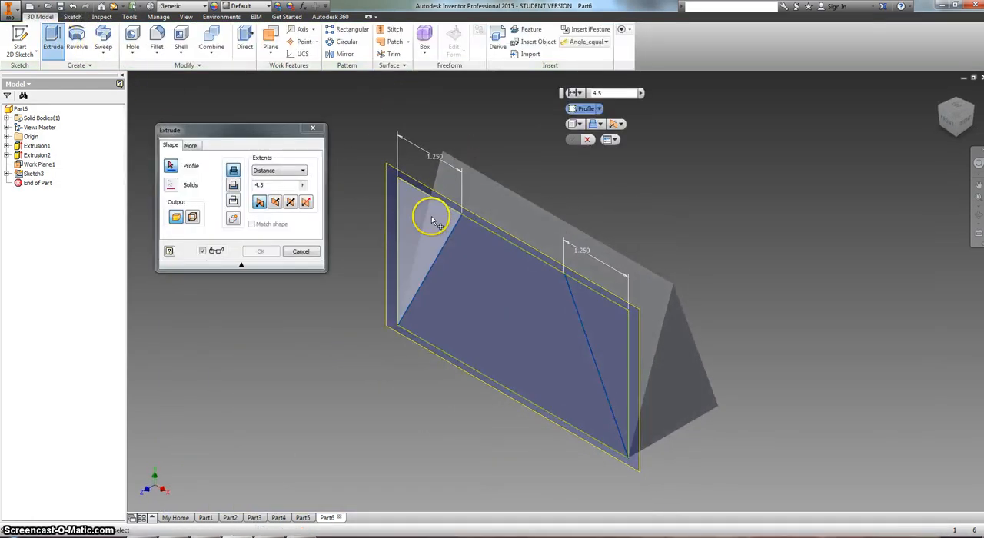
pyautogui.click(609, 320)
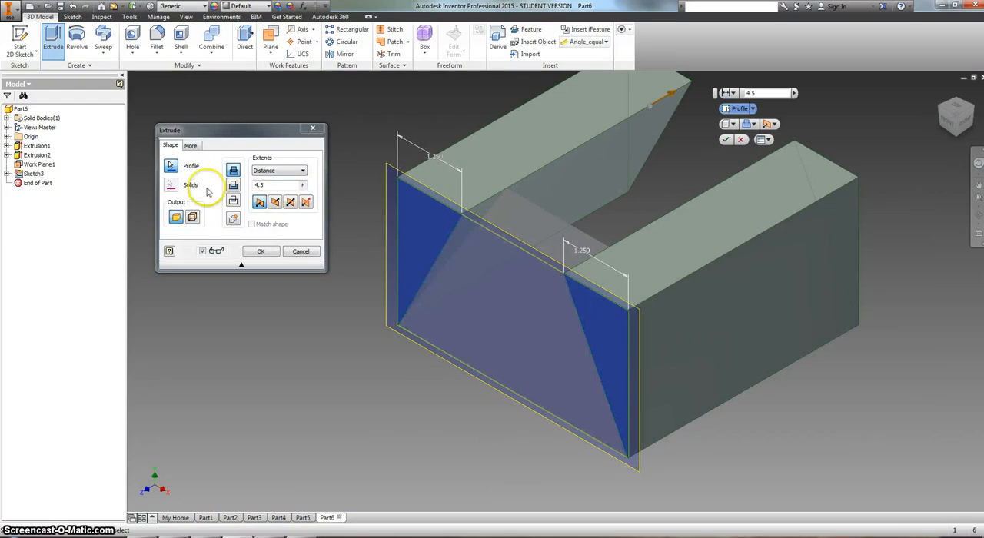
pyautogui.click(234, 187)
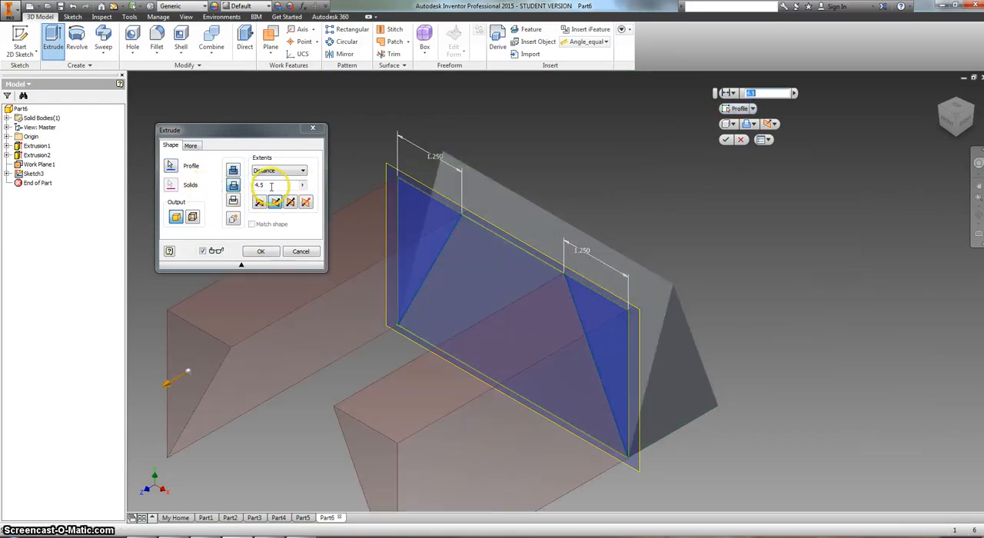
pyautogui.moveTo(270, 186); pyautogui.dragTo(248, 191)
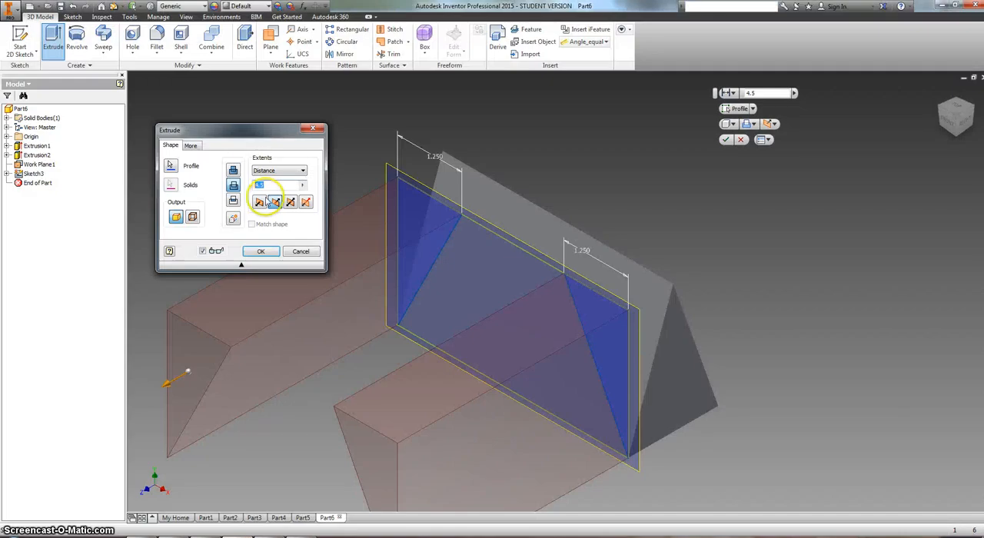
pyautogui.click(274, 200)
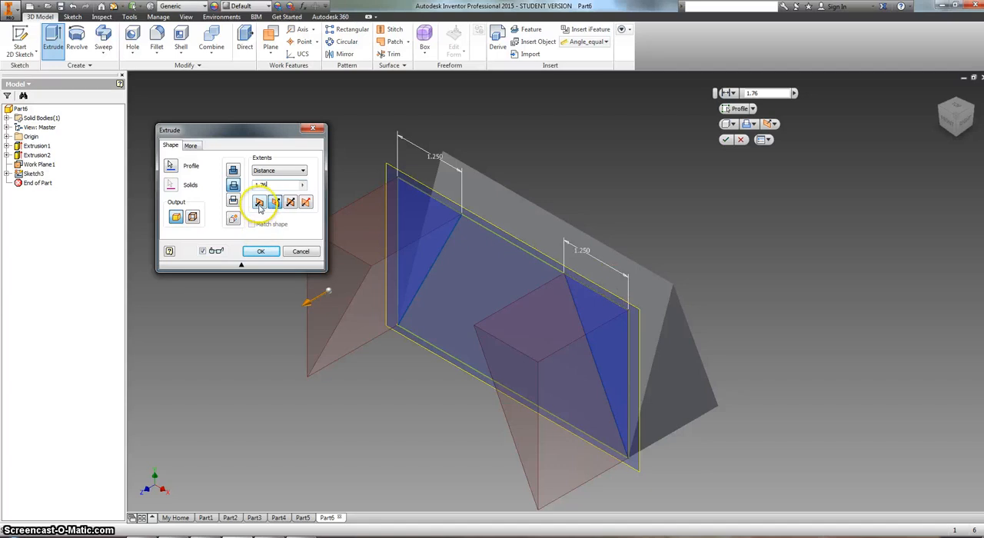
pyautogui.click(259, 201)
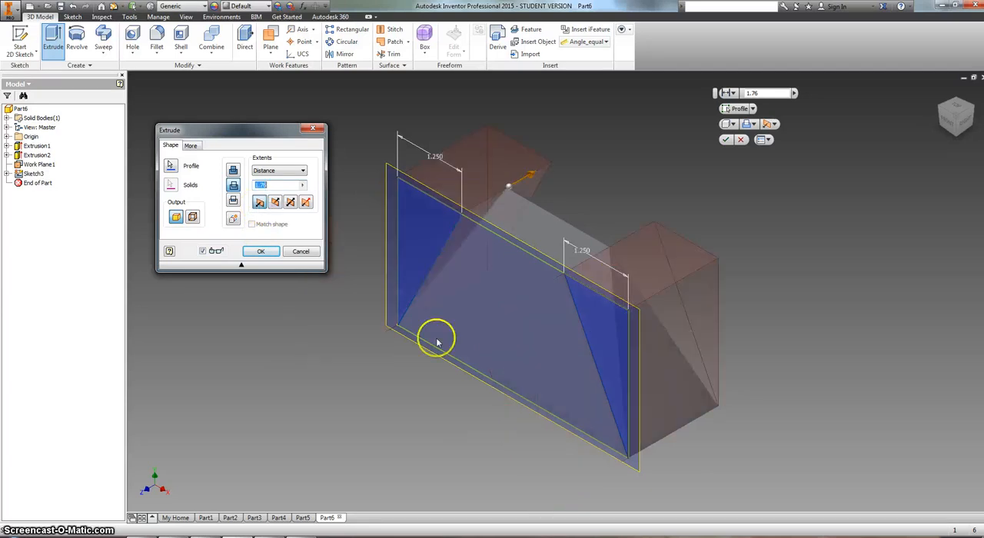
pyautogui.click(271, 253)
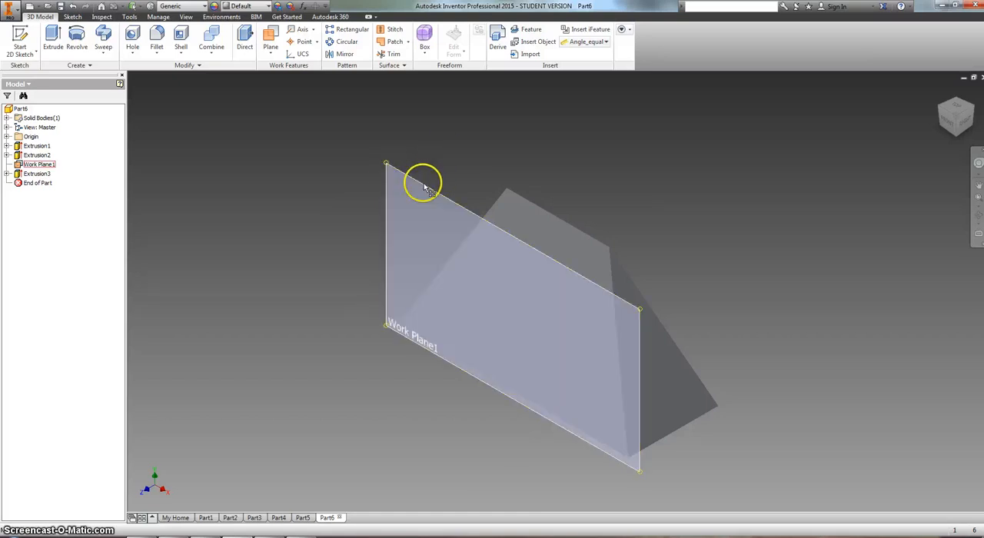
# - Hide the vertical work plane and compare the solid from several sides with the Challenging Pyramid drawing in Adobe Reader
pyautogui.rightClick(421, 183)
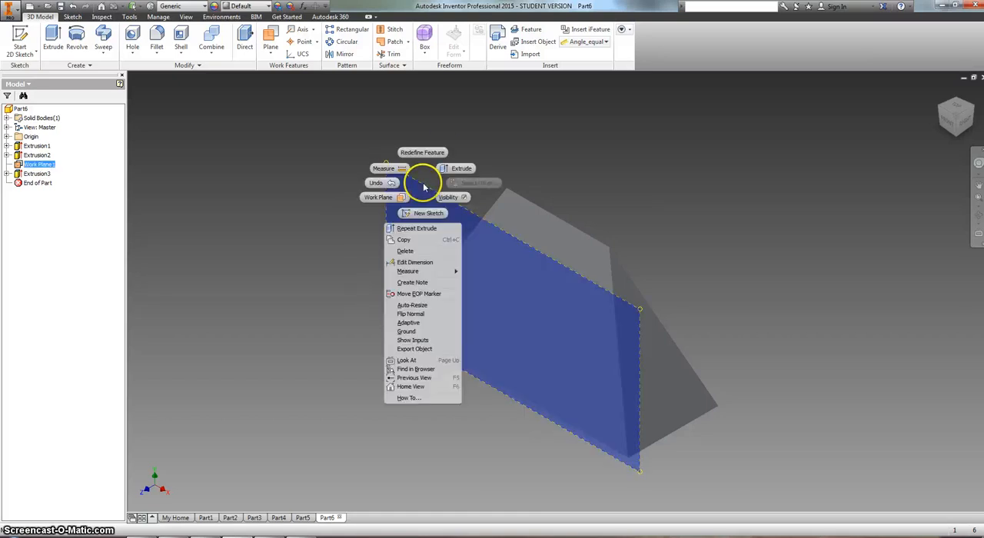
pyautogui.click(465, 199)
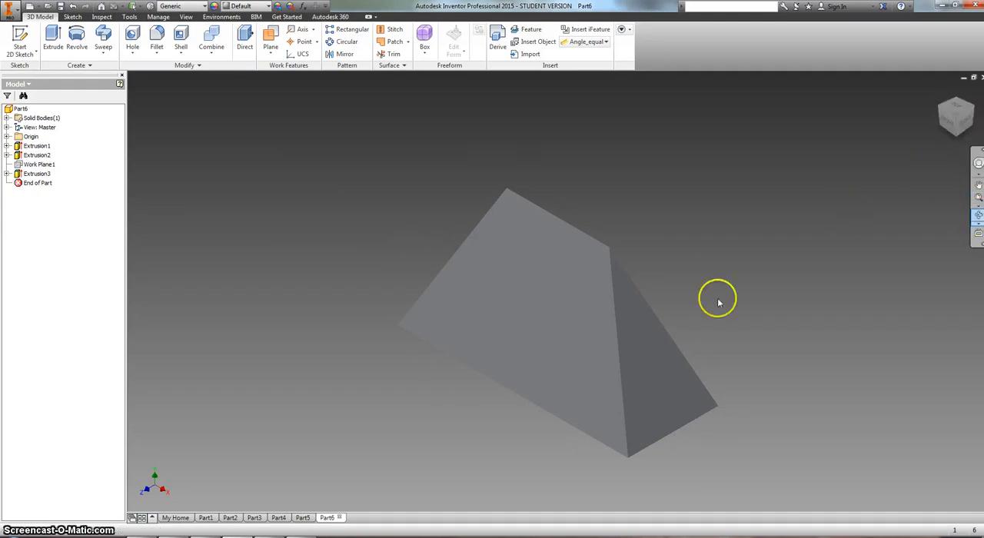
pyautogui.moveTo(577, 323)
pyautogui.mouseDown()
pyautogui.moveTo(561, 312)
pyautogui.moveTo(577, 323)
pyautogui.moveTo(580, 354)
pyautogui.moveTo(560, 314)
pyautogui.moveTo(596, 335)
pyautogui.moveTo(579, 308)
pyautogui.mouseUp()
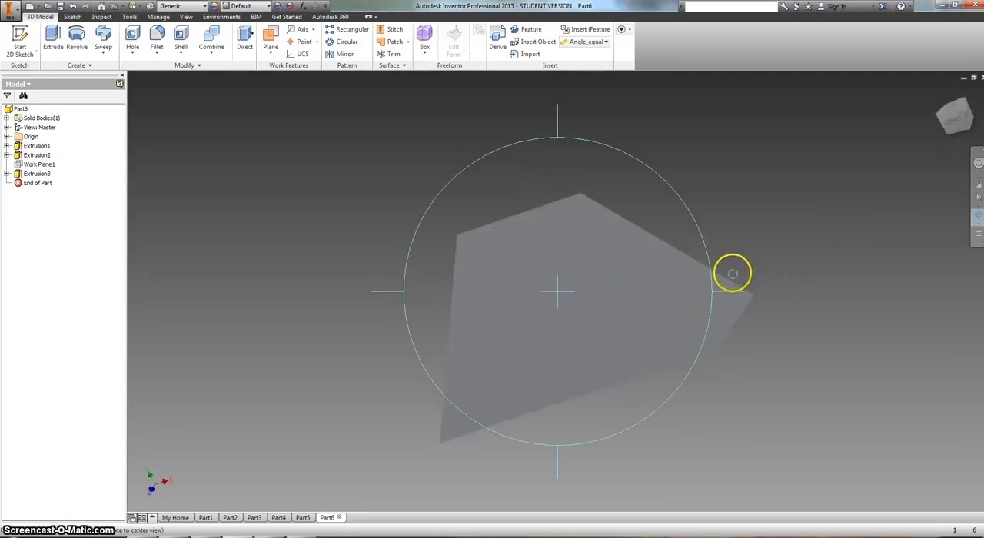
pyautogui.moveTo(732, 274); pyautogui.dragTo(736, 318)
pyautogui.moveTo(576, 355); pyautogui.dragTo(576, 341)
pyautogui.rightClick(576, 340)
pyautogui.click(603, 341)
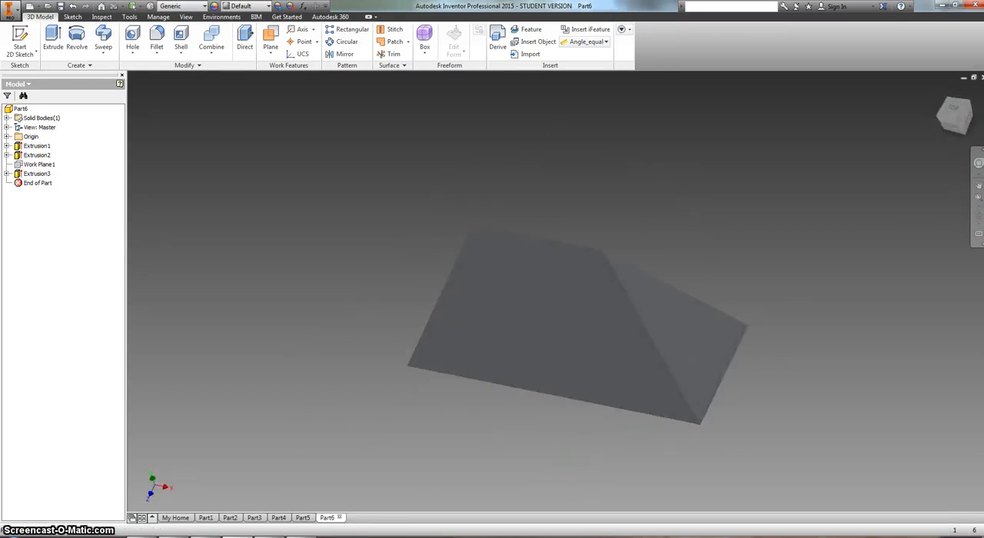
pyautogui.click(239, 537)
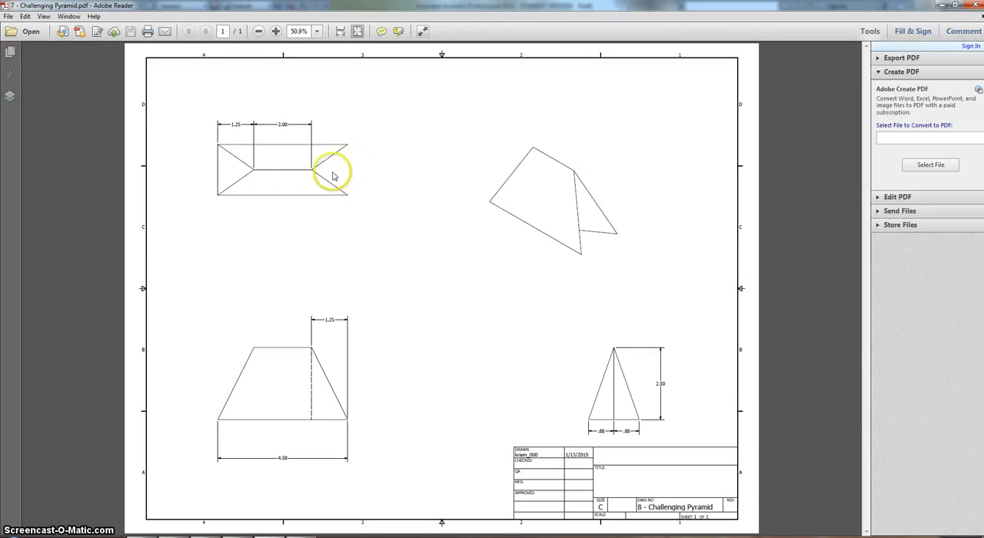